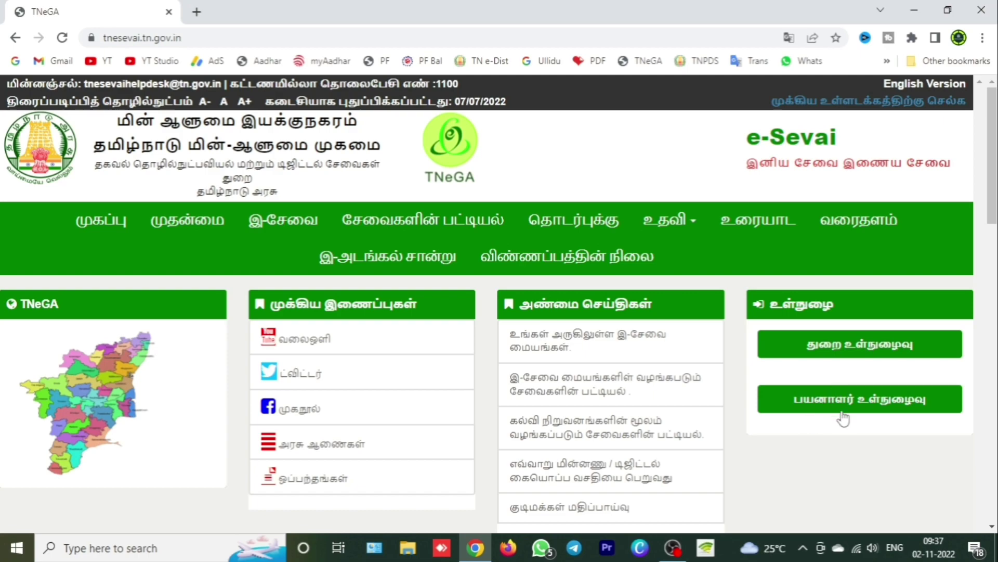
Sign in to the TNeGA e-Sevai citizen portal using the captcha code.
click(853, 404)
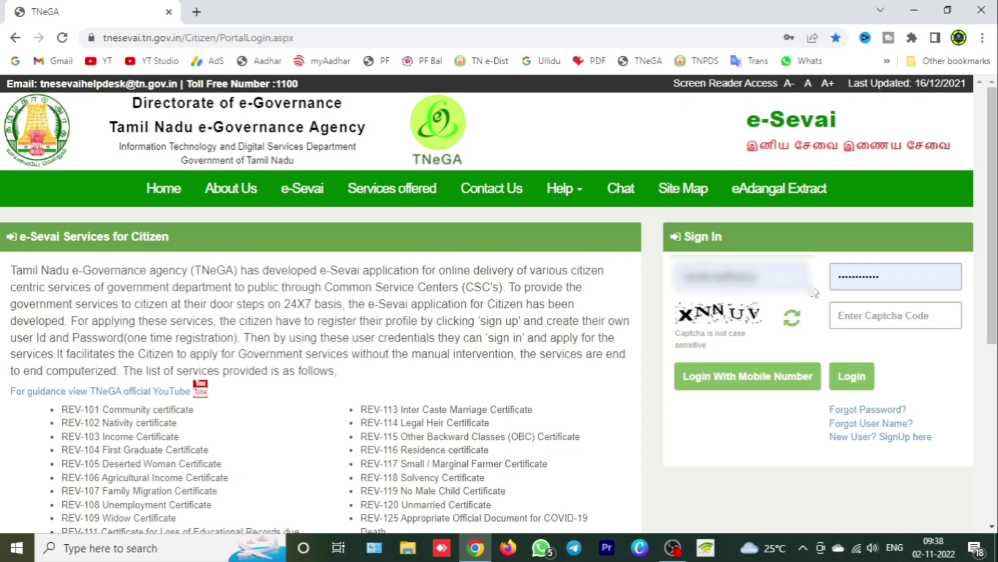
click(875, 315)
text(XNNUV)
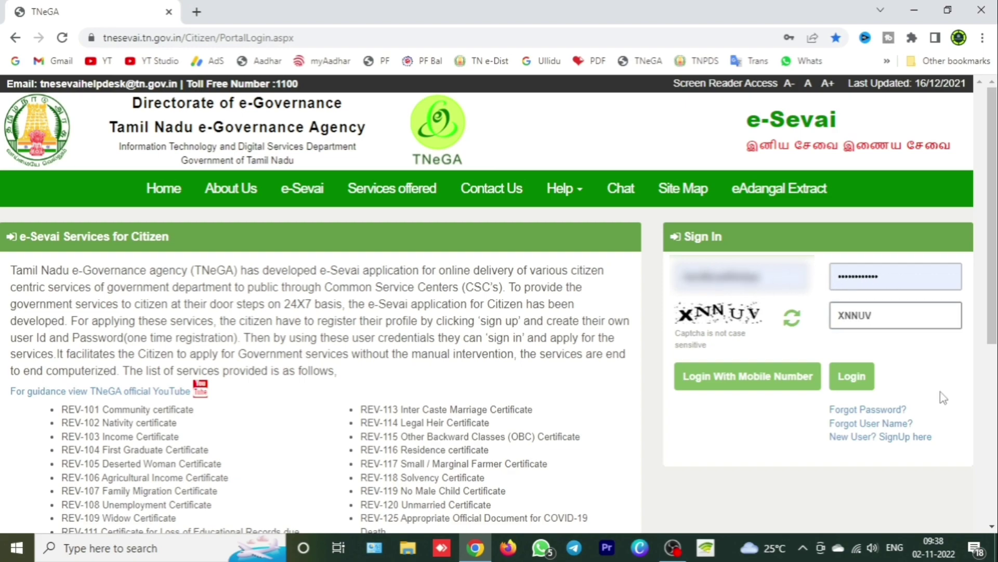
click(851, 379)
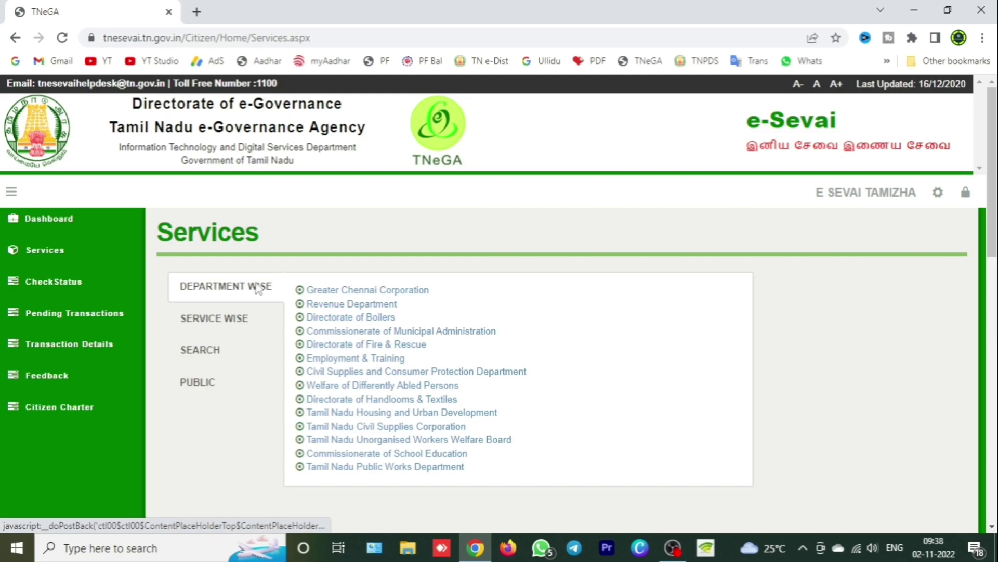
Open REV-120 Unmarried Certificate from page 2 of Revenue Department services, maximizing its window.
click(345, 306)
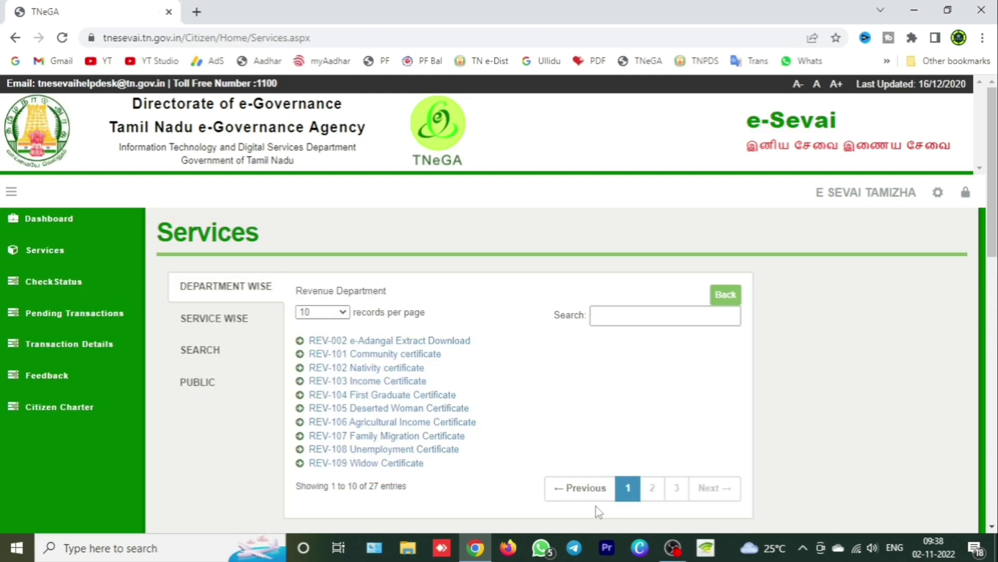
click(654, 492)
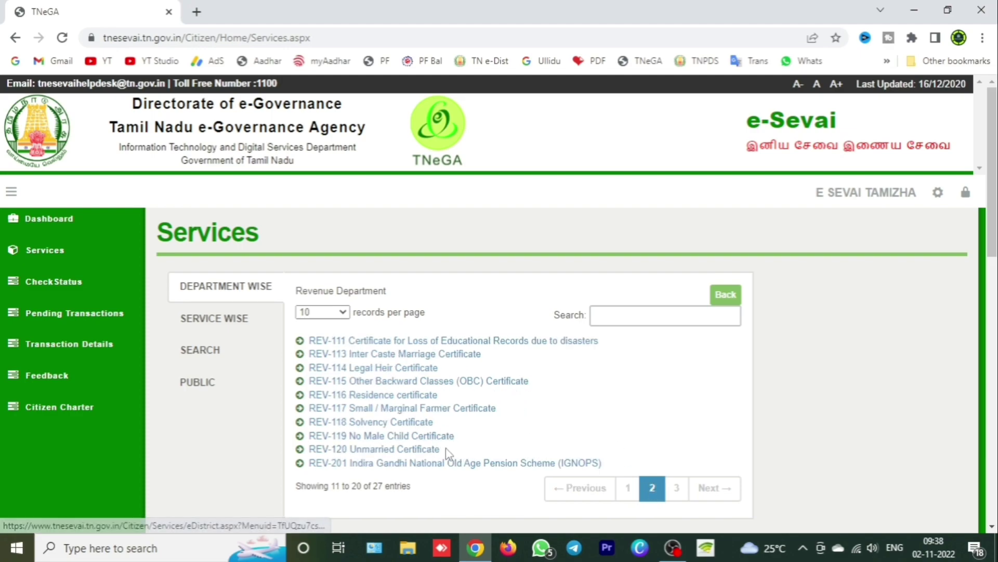
click(388, 454)
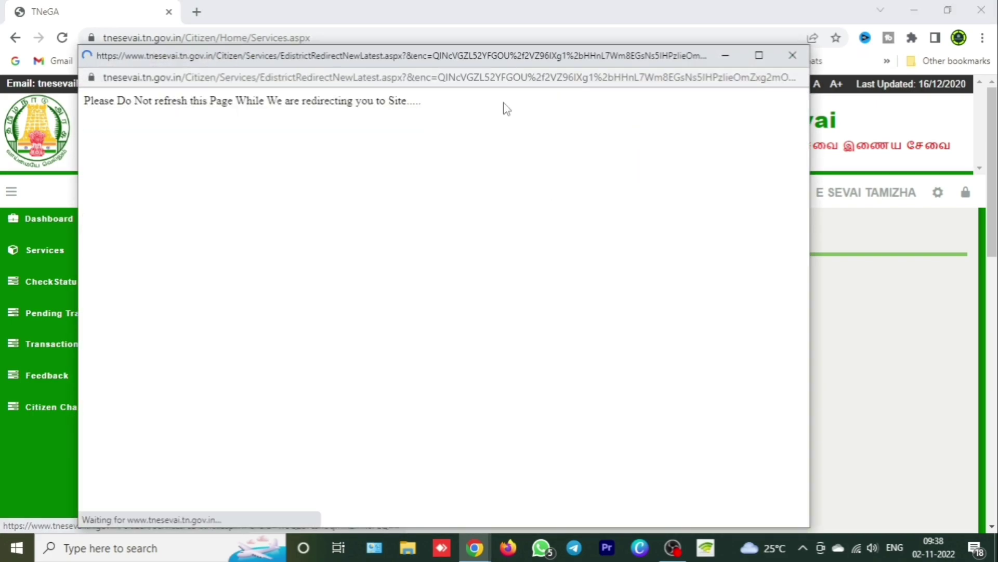
drag(483, 54, 470, 7)
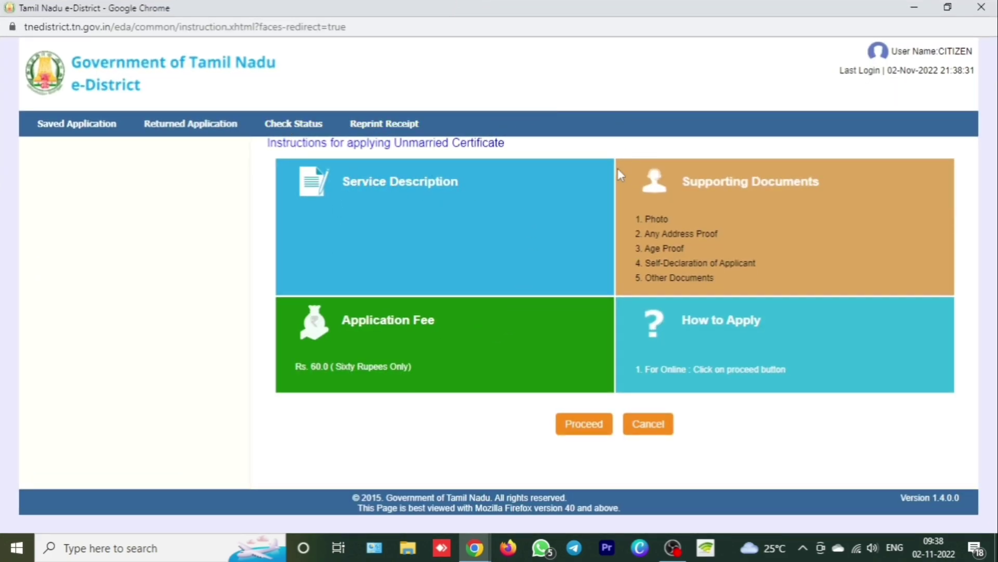
Proceed from the REV-120 instructions page to the CAN applicant search form.
click(585, 425)
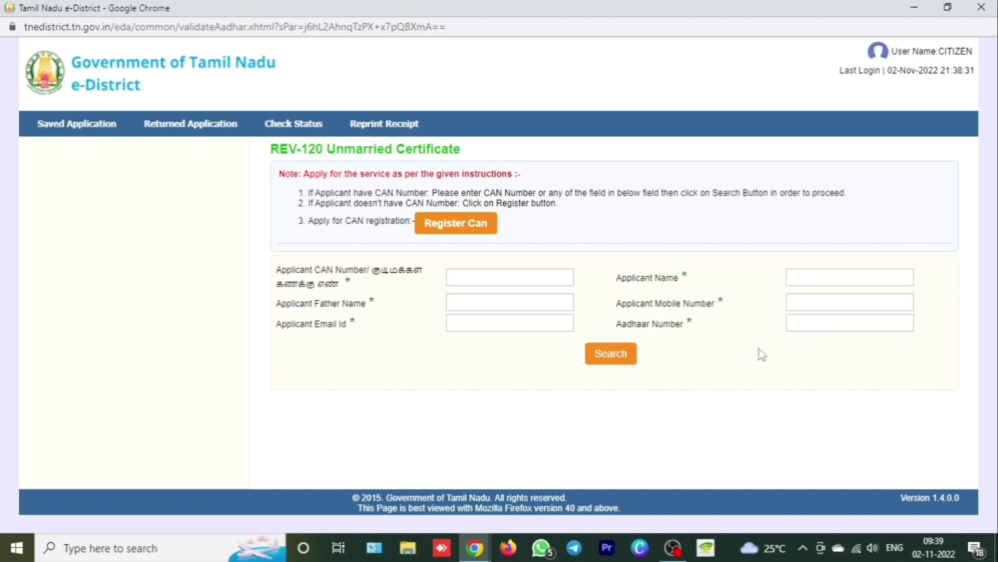
Search by the applicant's Aadhaar number and select the matching CAN record.
click(800, 325)
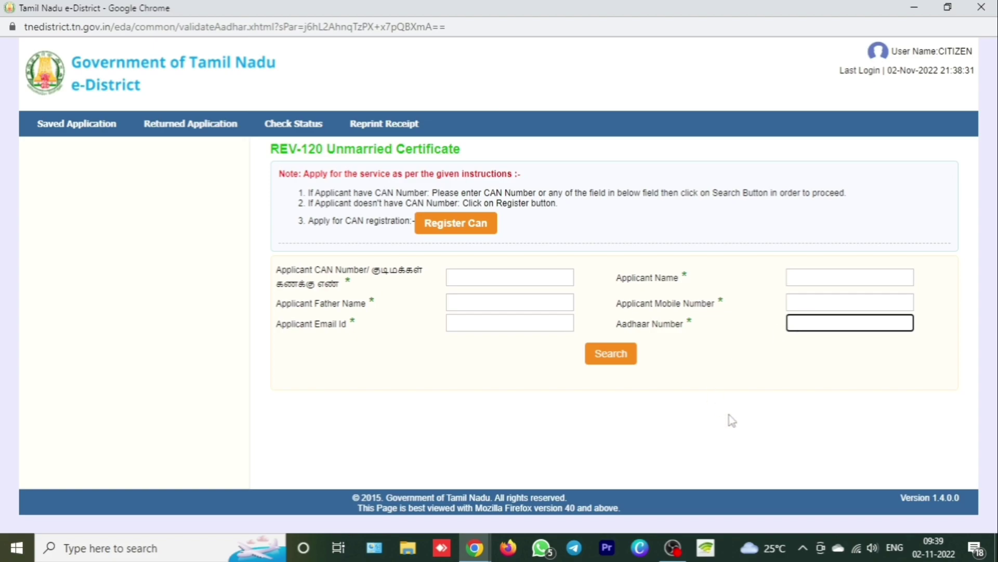
key(ctrl+v)
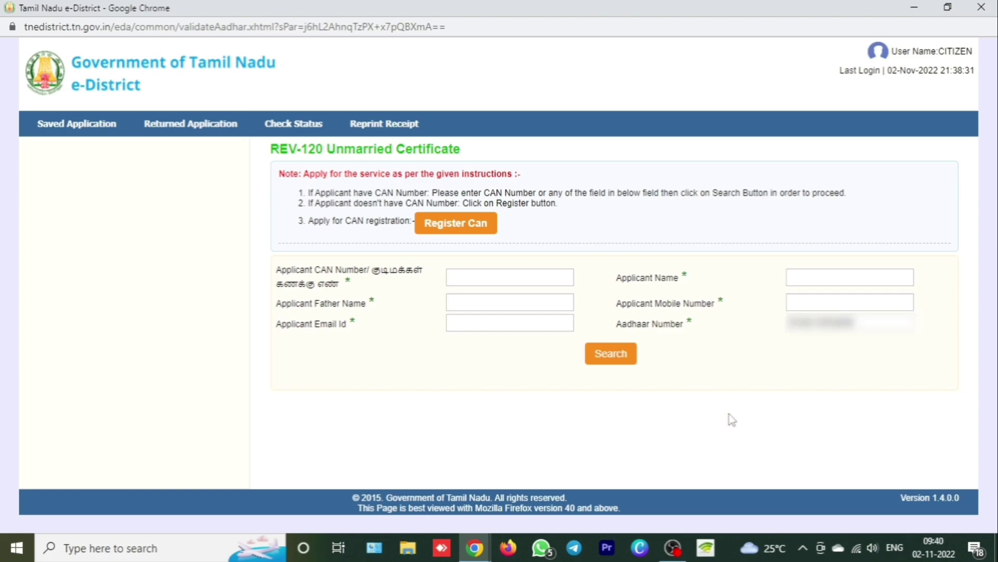
click(621, 359)
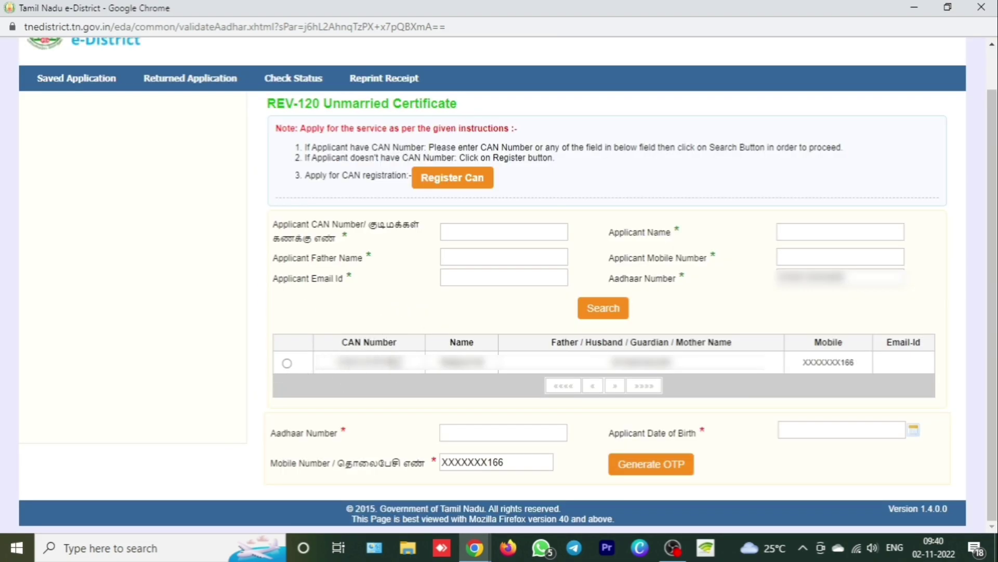
click(287, 363)
click(493, 436)
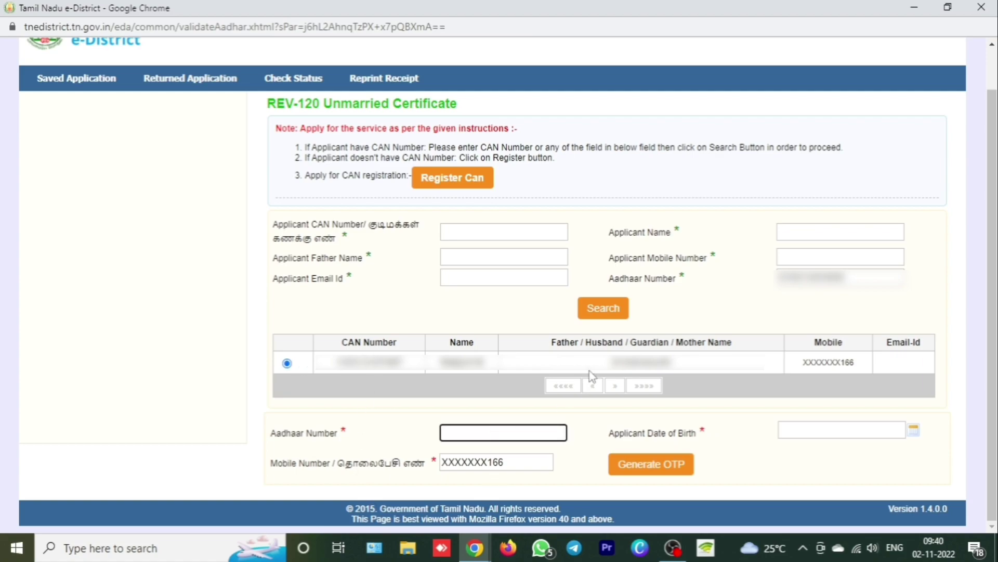
key(ctrl+v)
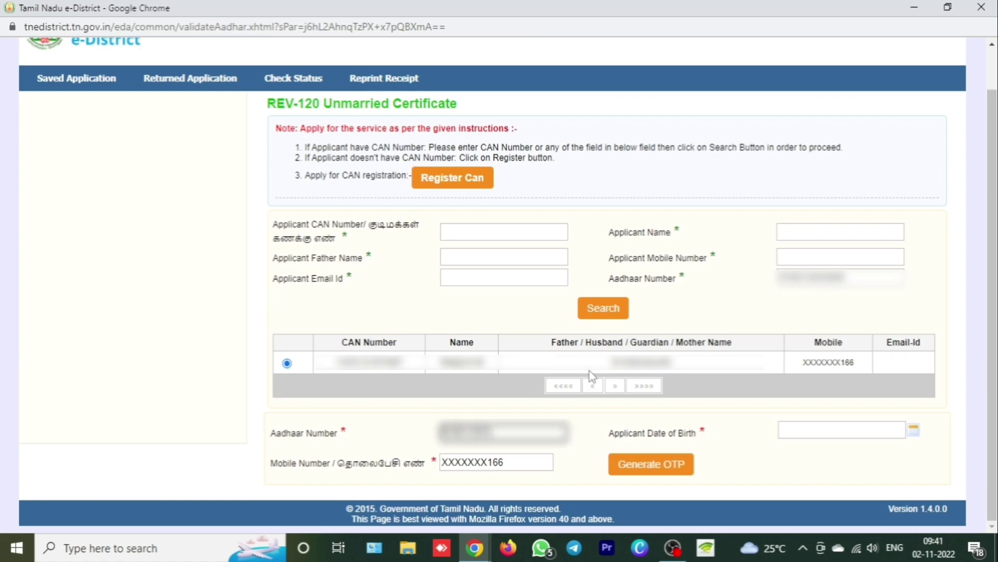
click(784, 430)
click(845, 310)
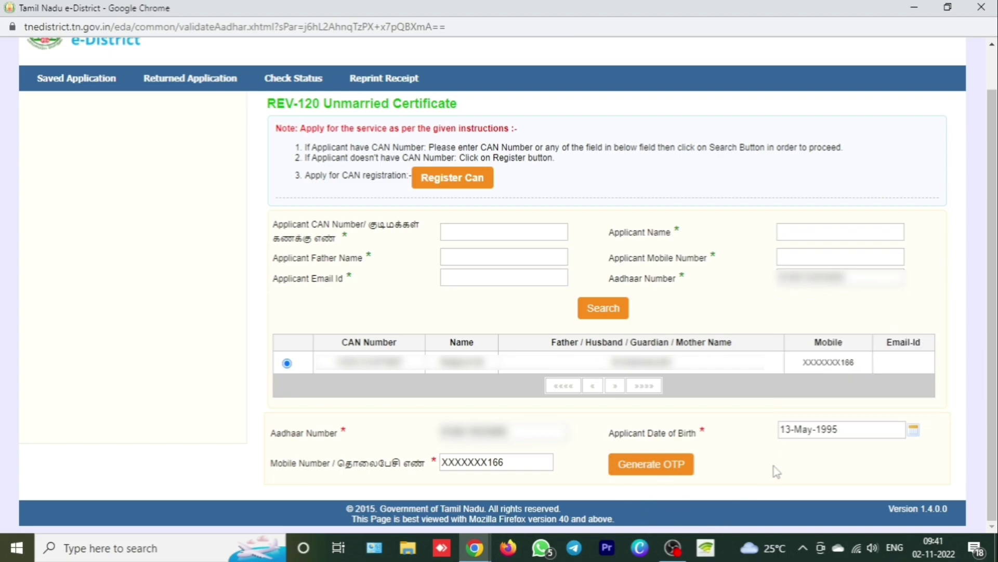
click(656, 467)
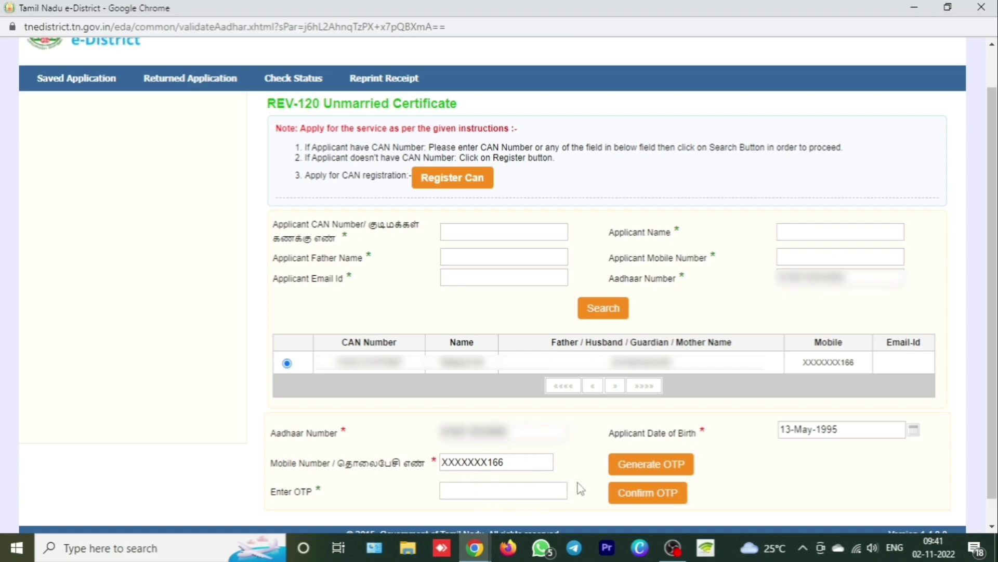
click(562, 490)
text(1696)
click(664, 498)
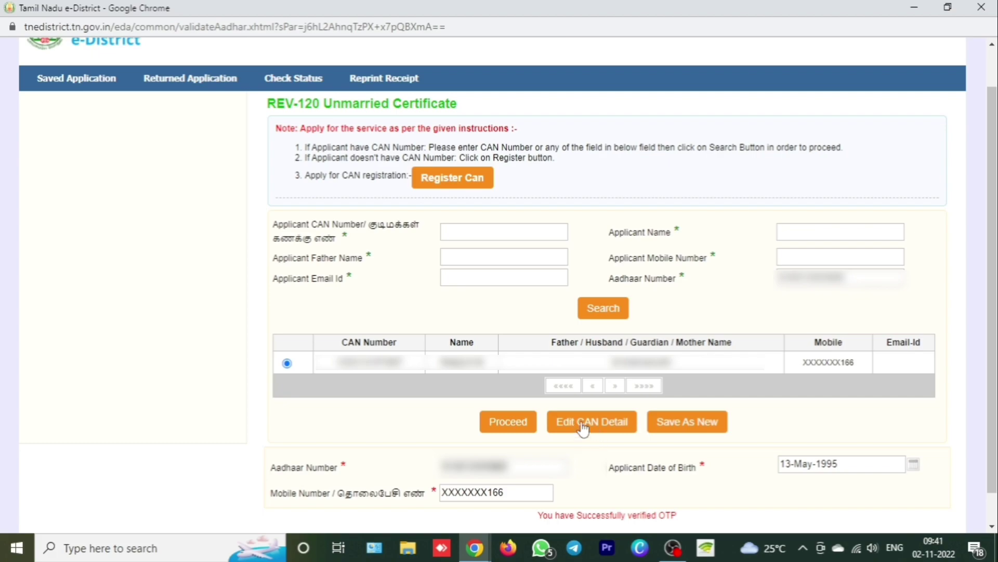
Continue with the verified record and submit the pre-filled Applicant Details form.
click(508, 422)
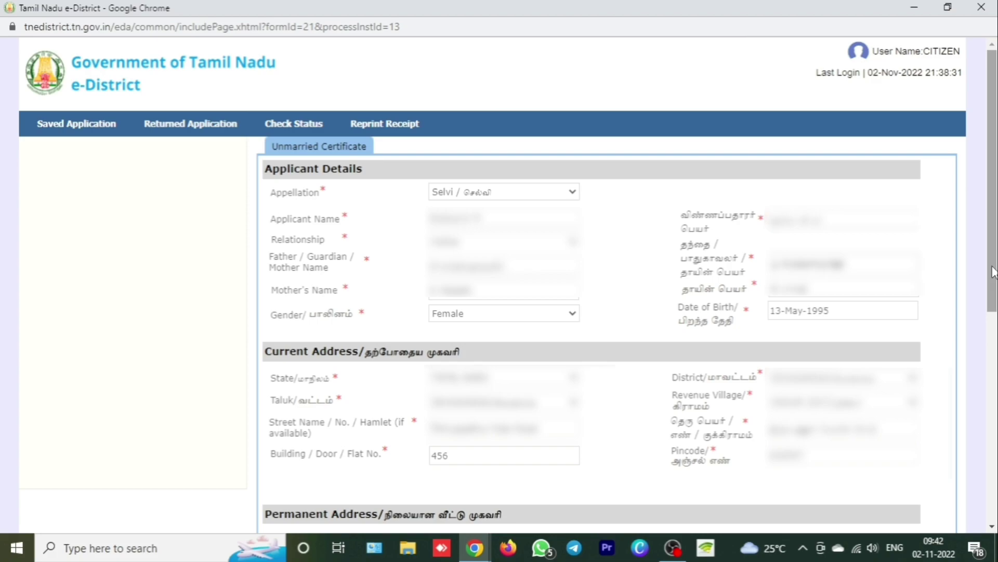
scroll(993, 271, down, 8)
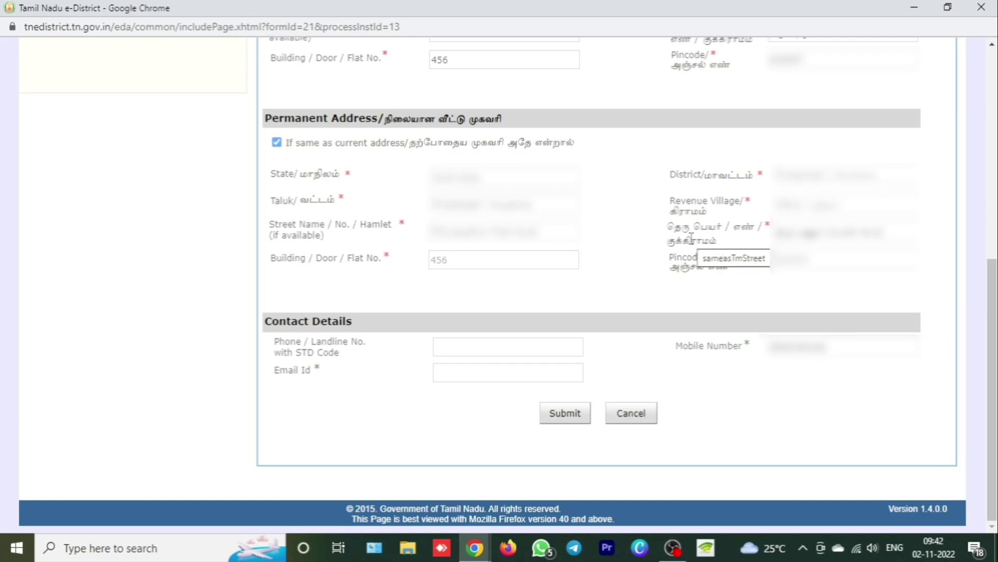
click(565, 419)
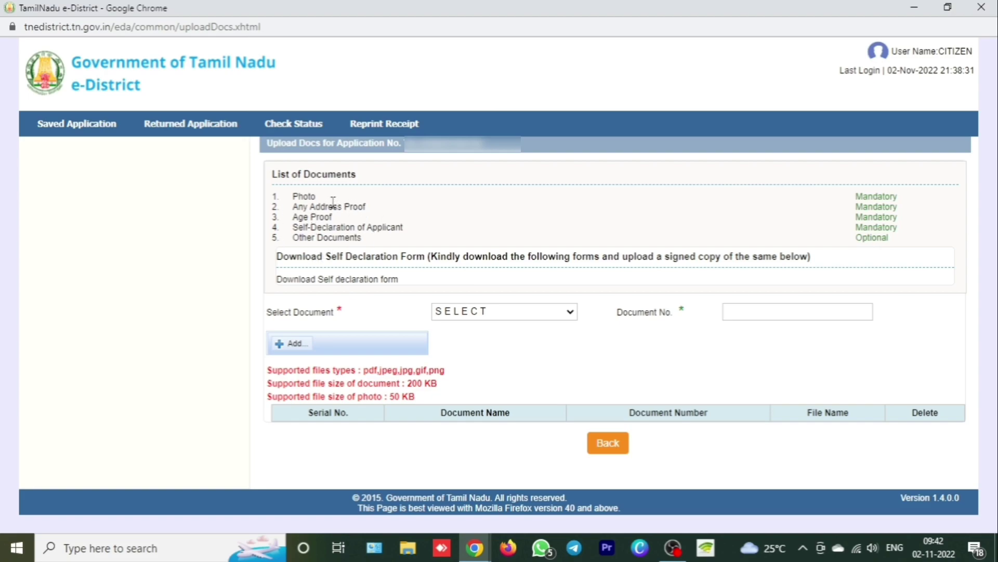
Upload PHOTO.jpg as the Photo document with document number 1.
click(445, 312)
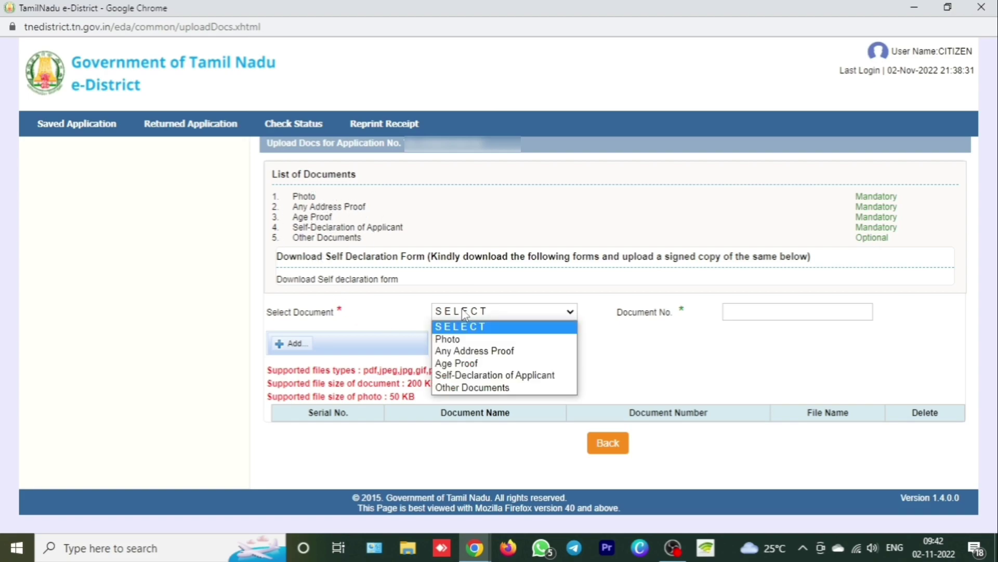
click(480, 342)
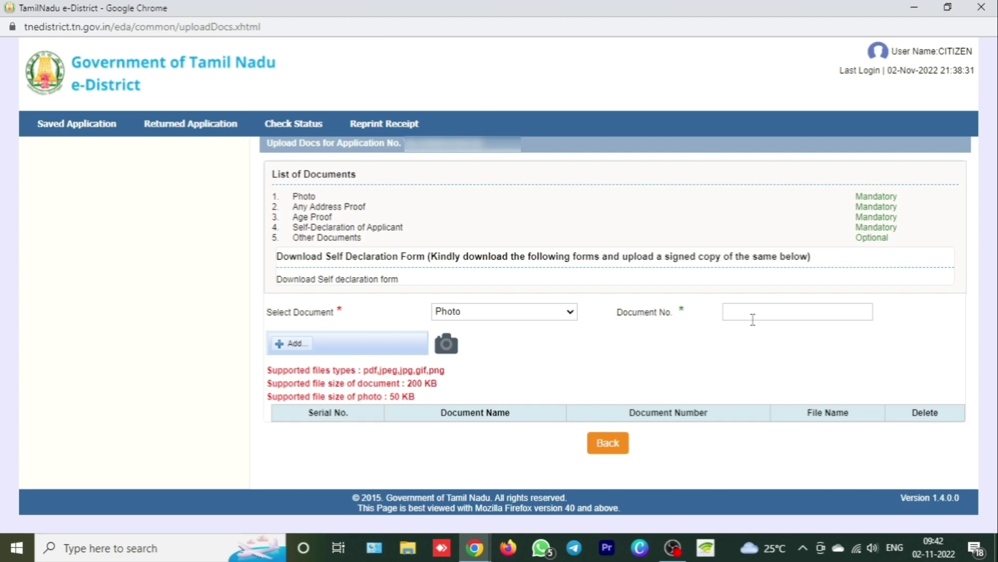
click(758, 312)
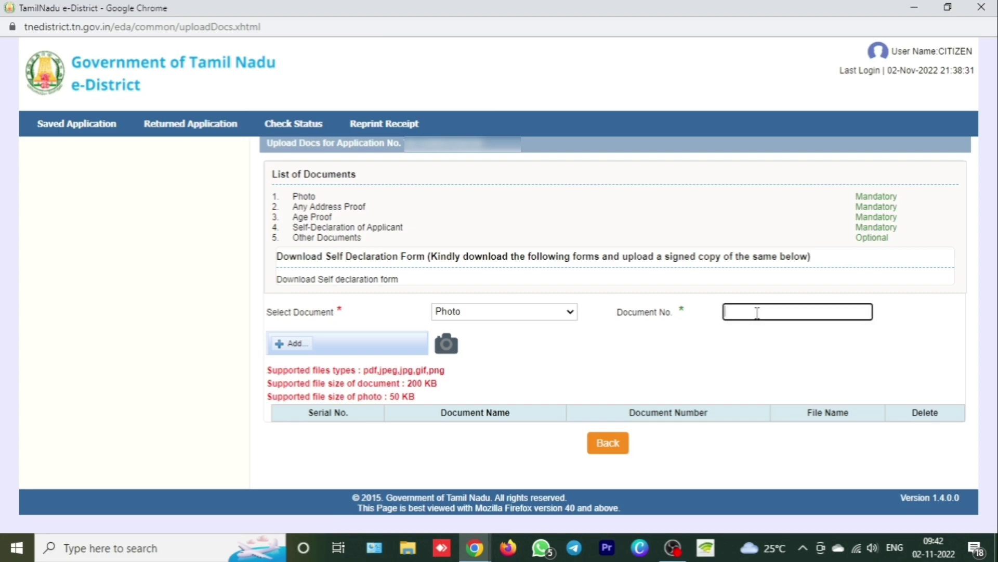
text(1)
click(680, 346)
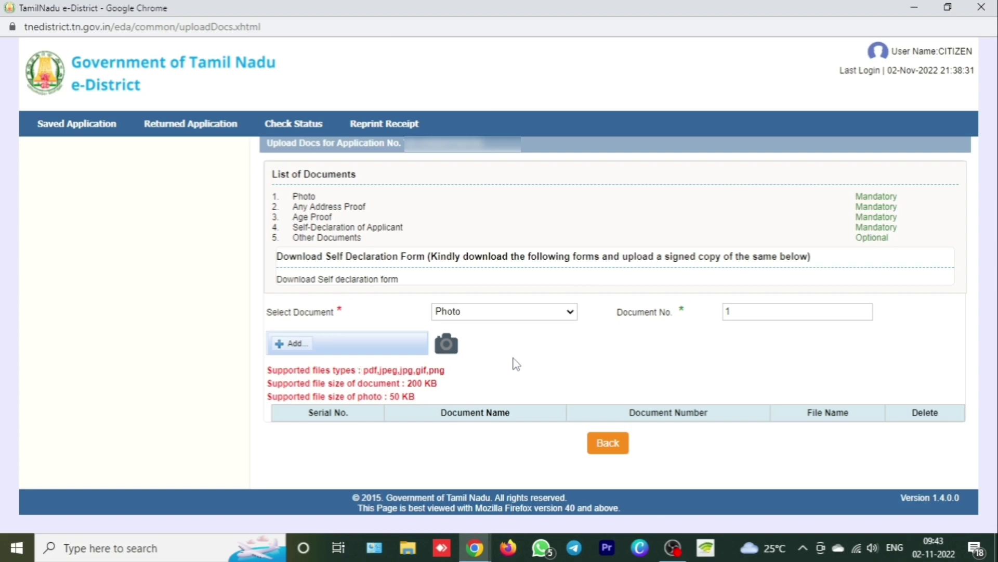
click(298, 346)
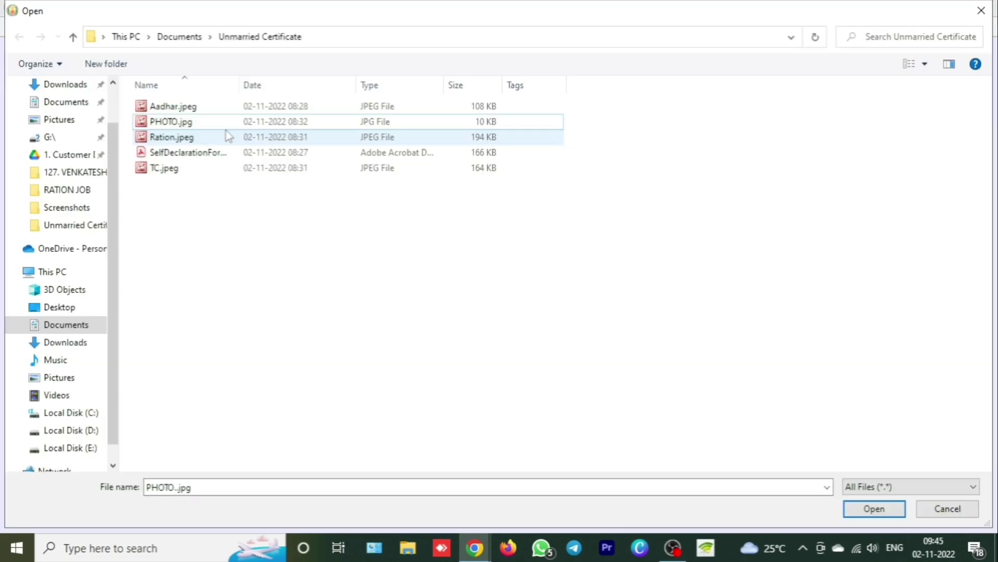
click(873, 508)
click(344, 343)
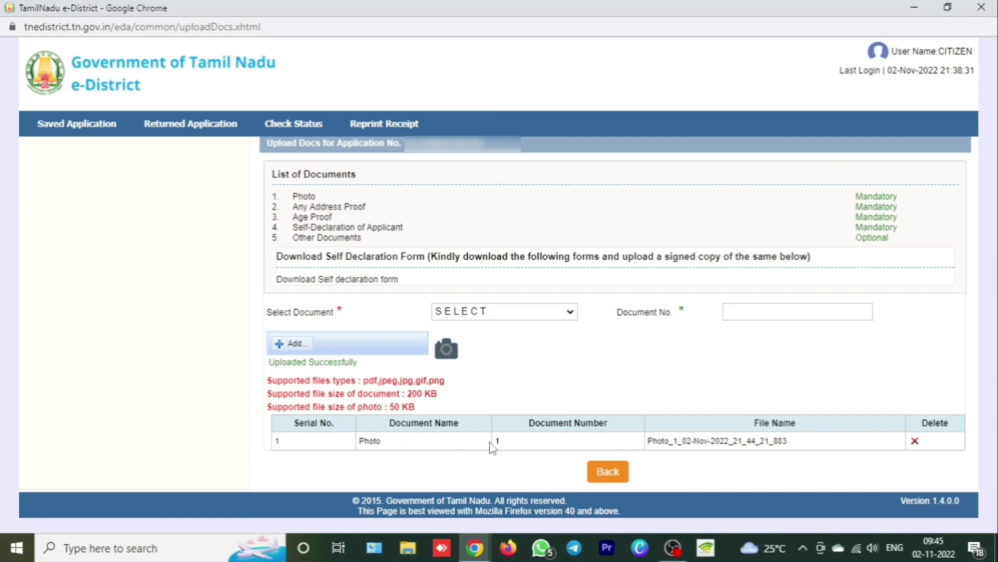
Attach Aadhar.jpeg as an Any Address Proof document with number 2.
click(503, 312)
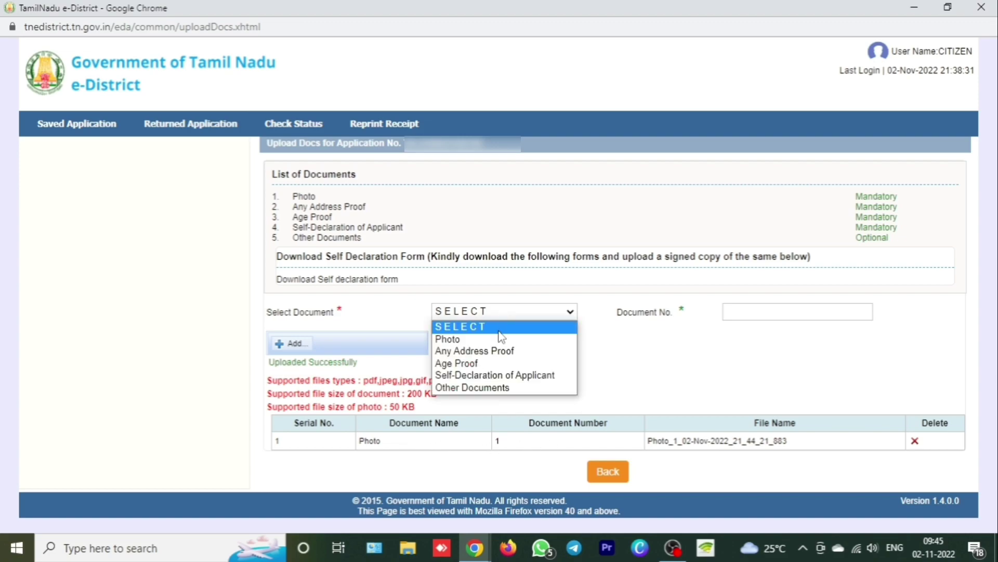
click(476, 350)
click(764, 313)
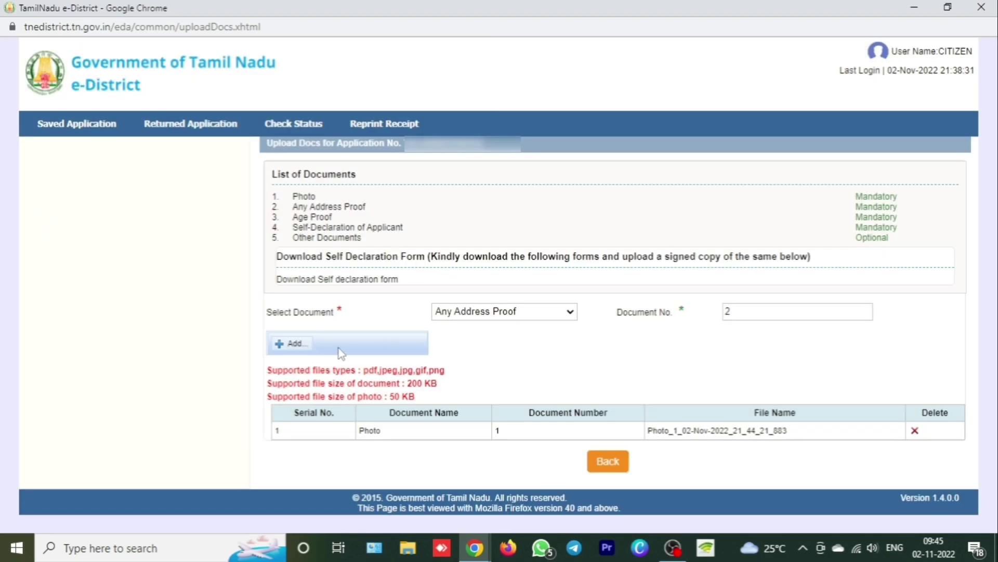
click(295, 344)
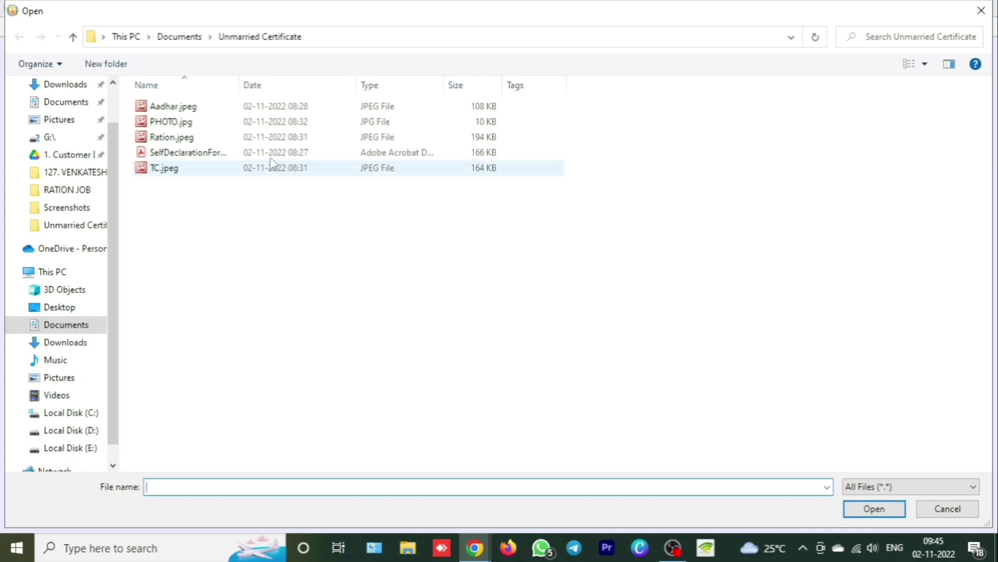
click(179, 110)
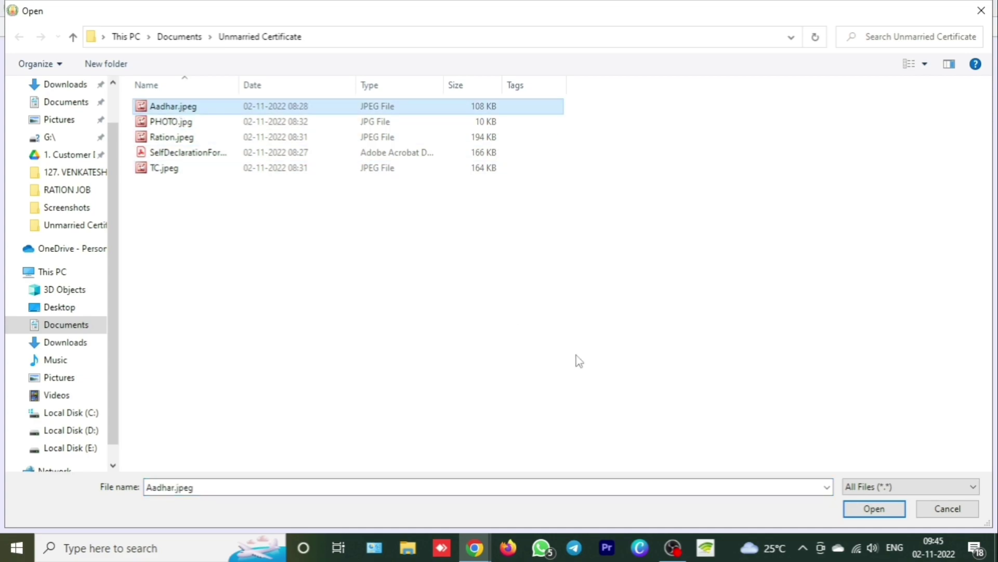
click(874, 509)
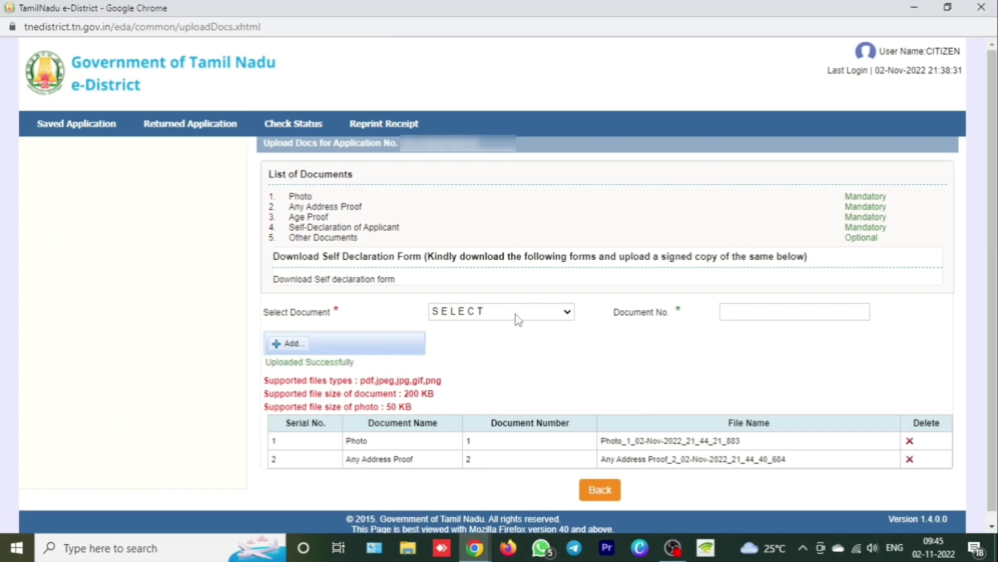
Attach Ration.jpeg as a second Any Address Proof, number 2, and upload it.
click(515, 318)
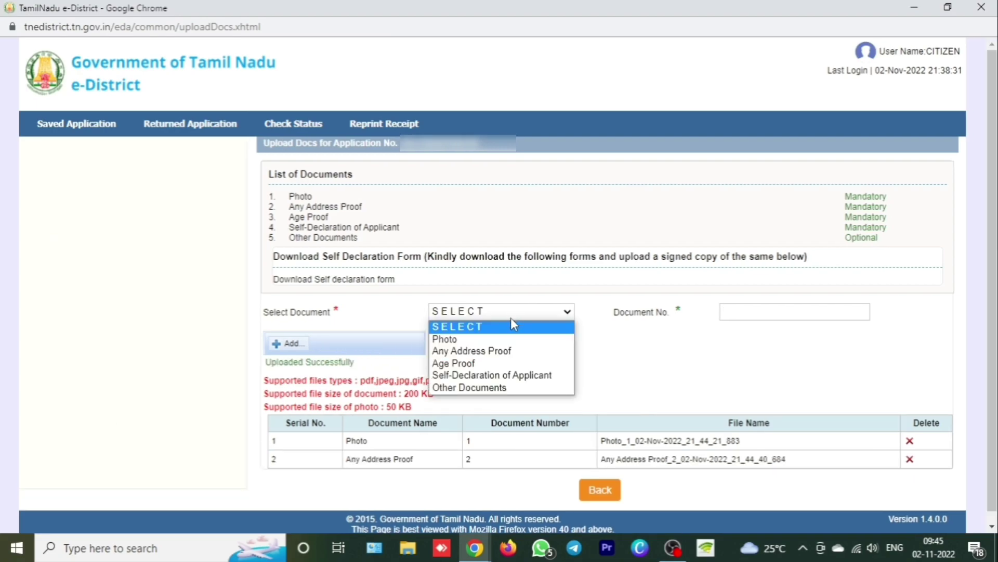
click(503, 350)
click(758, 313)
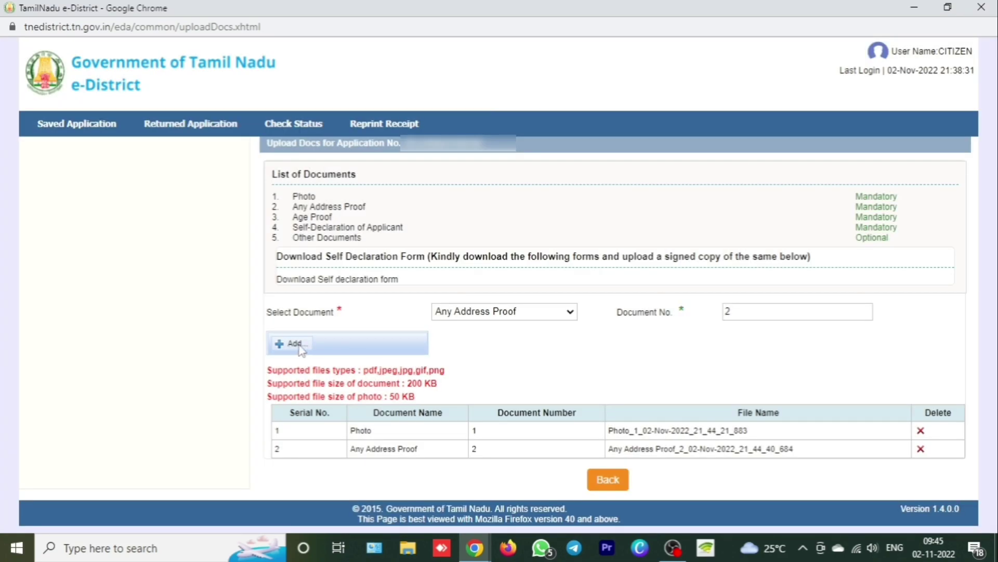
click(297, 348)
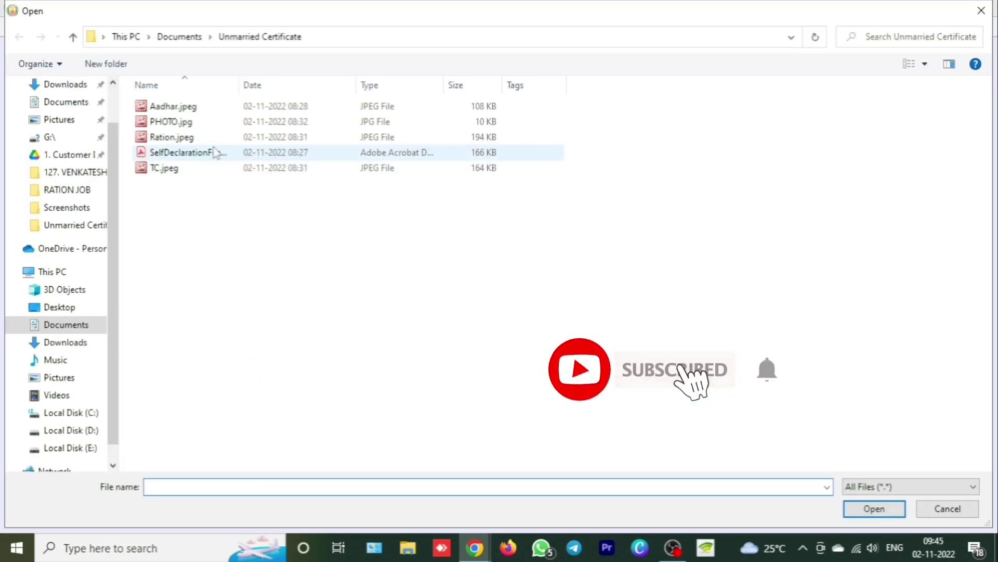
click(210, 141)
click(866, 508)
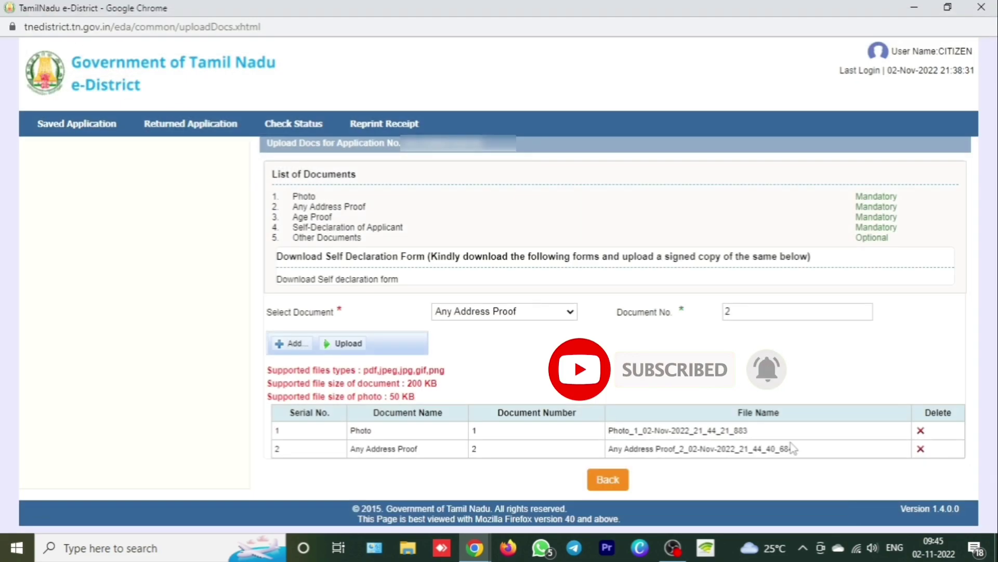
click(347, 344)
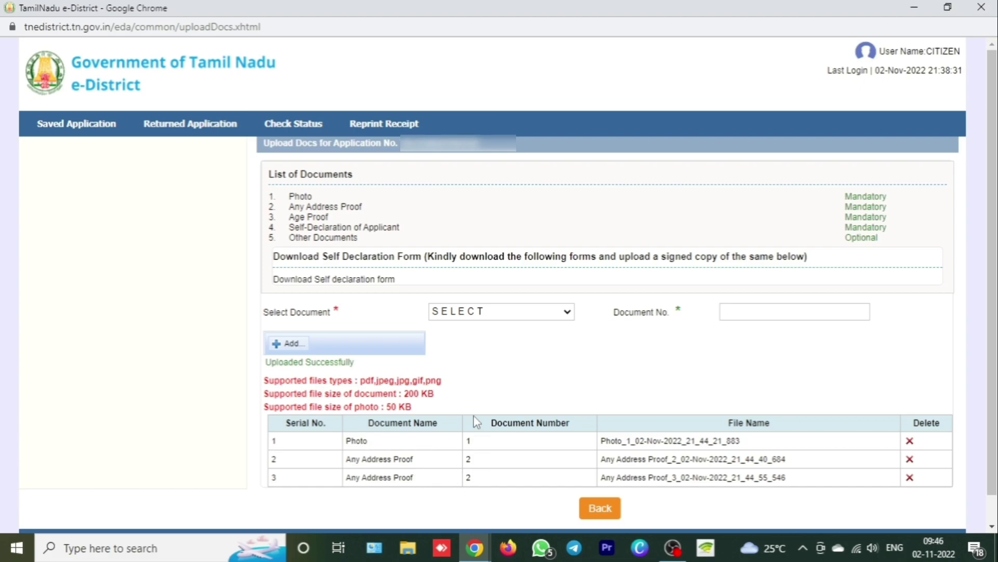
Upload TC.jpeg as the Age Proof document with document number 3.
click(487, 311)
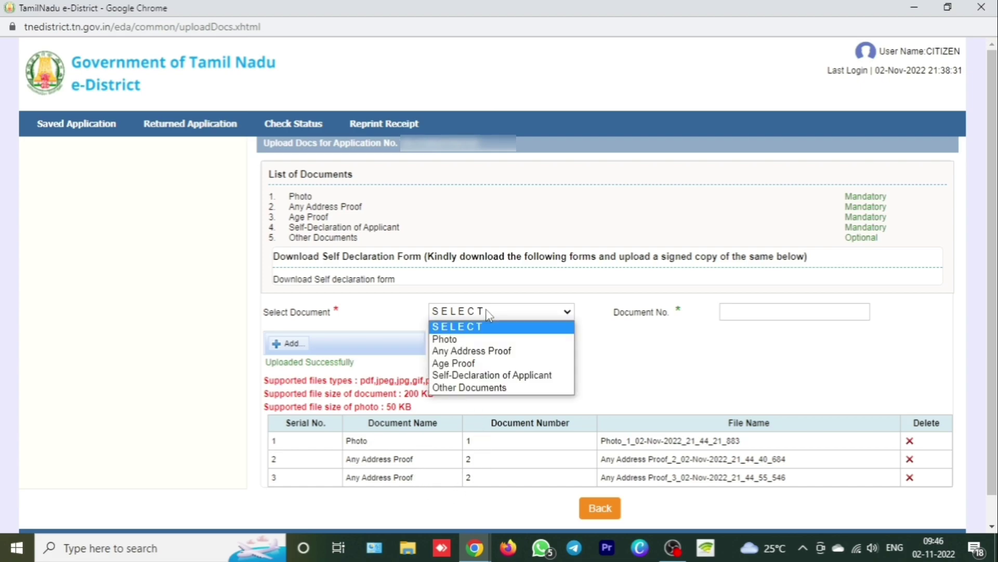
click(457, 363)
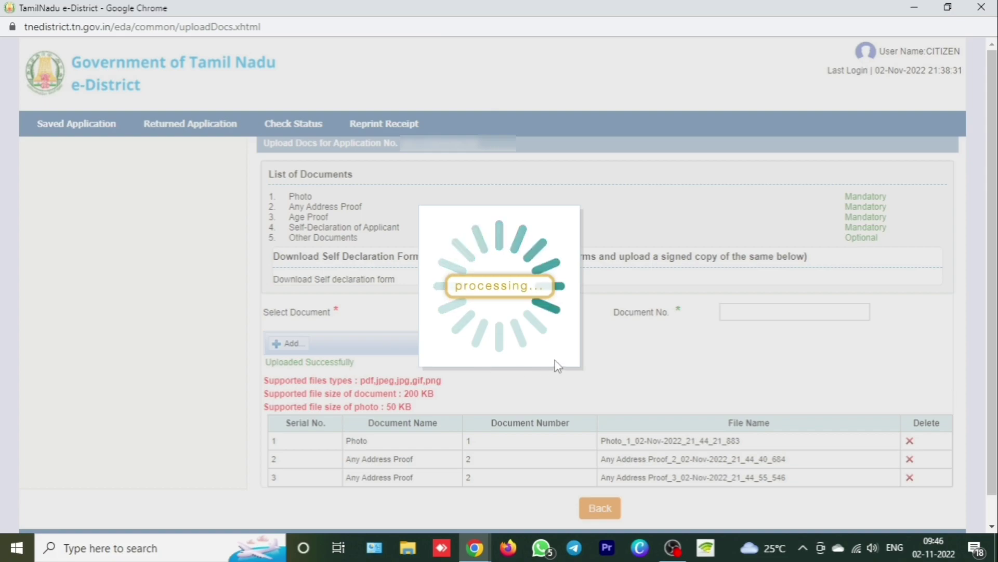
click(736, 315)
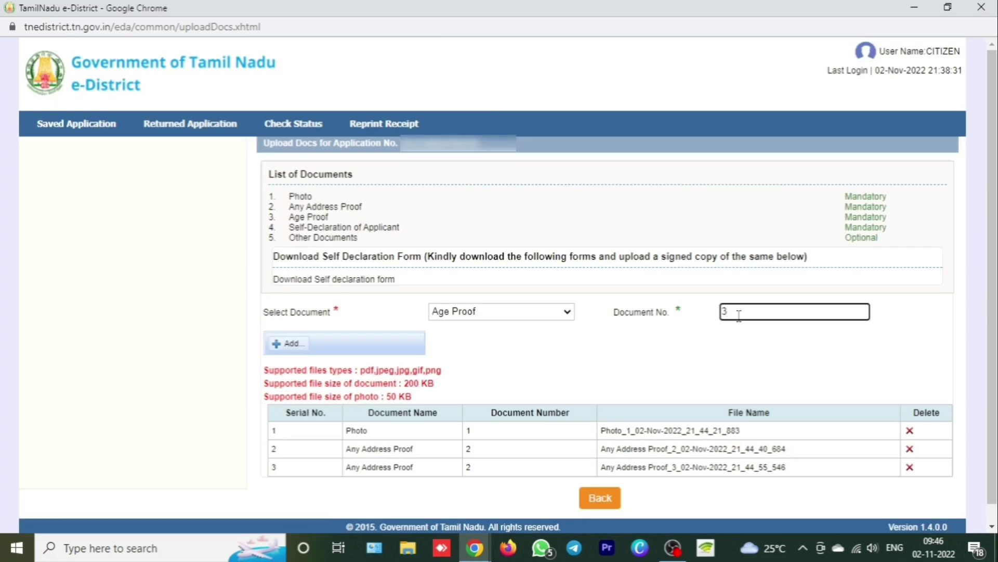
click(295, 345)
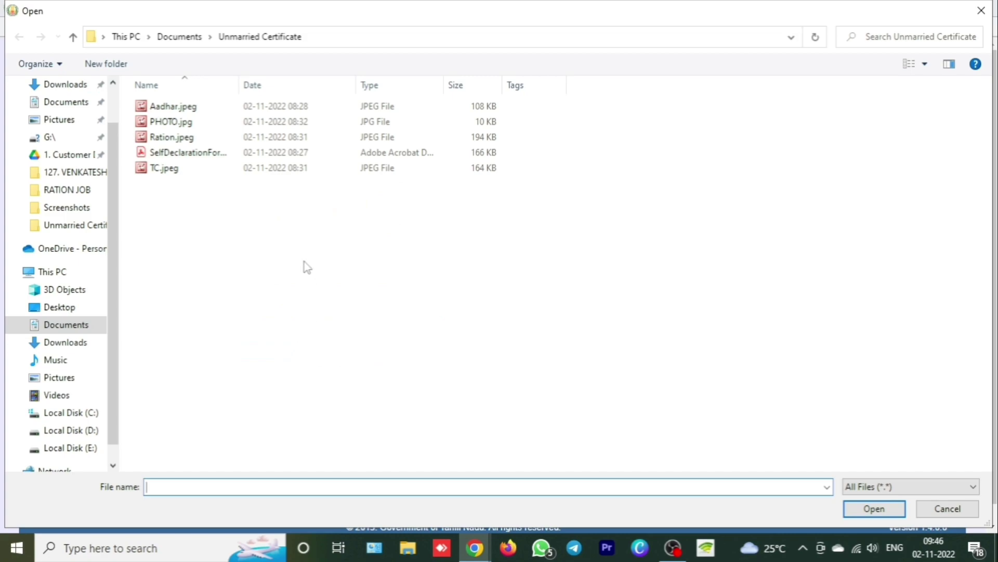
click(224, 168)
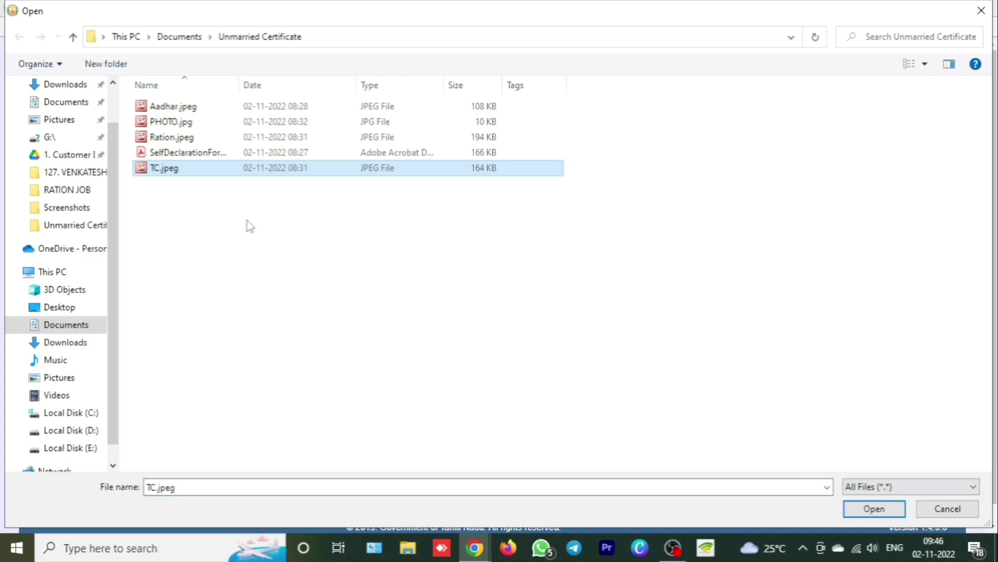
click(874, 509)
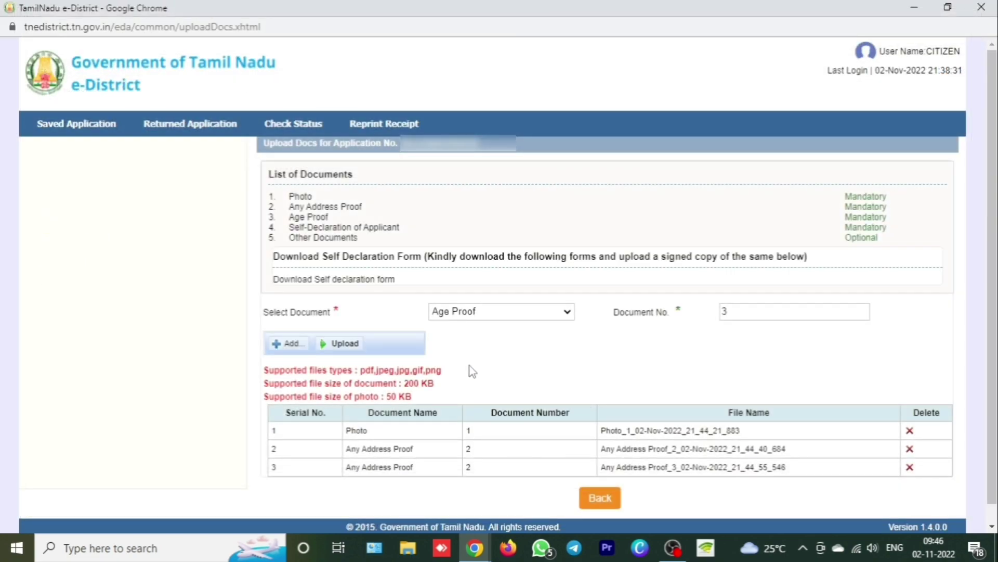
click(345, 344)
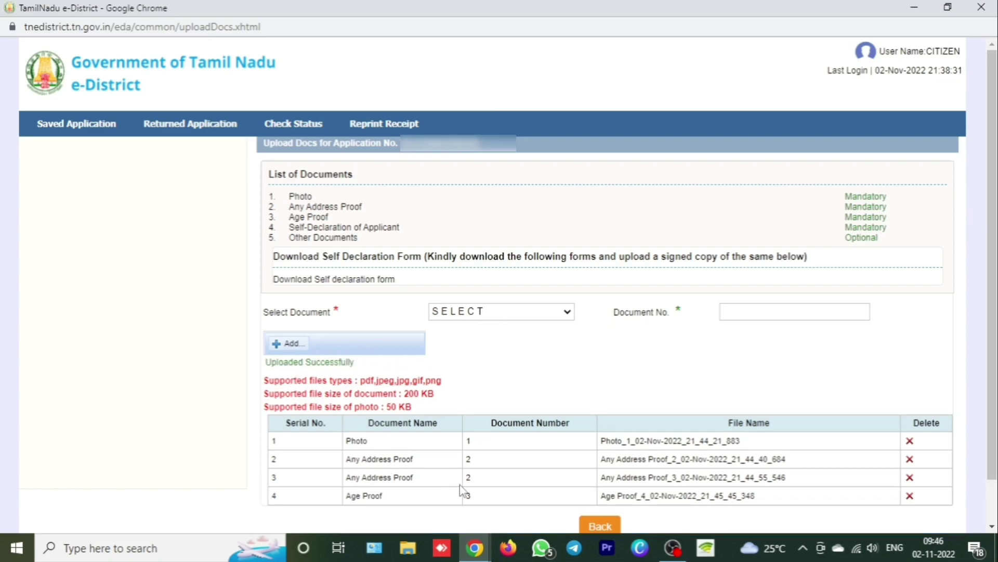
click(541, 319)
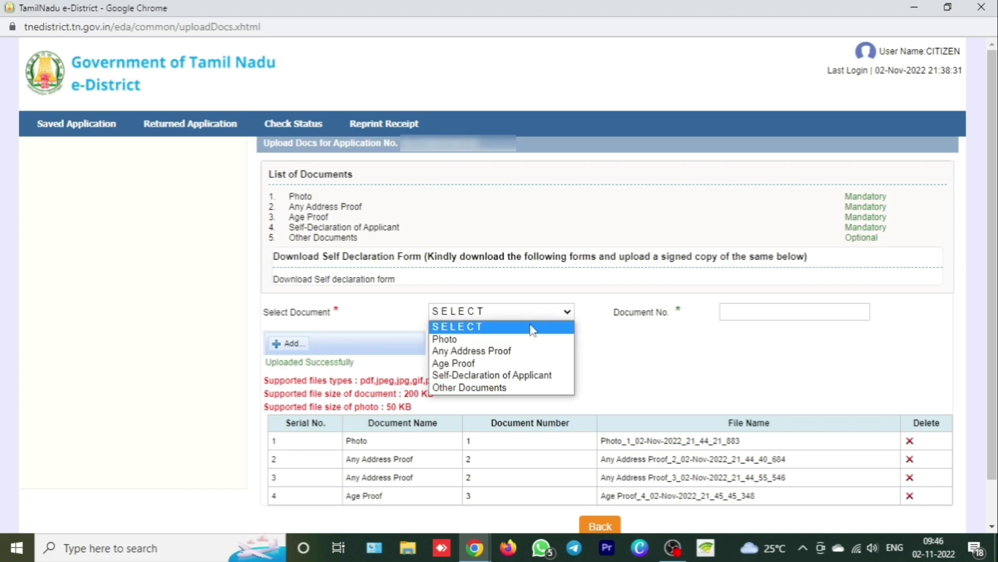
Set Self-Declaration of Applicant as document 4, download its form, and show it in Downloads.
click(483, 375)
click(758, 313)
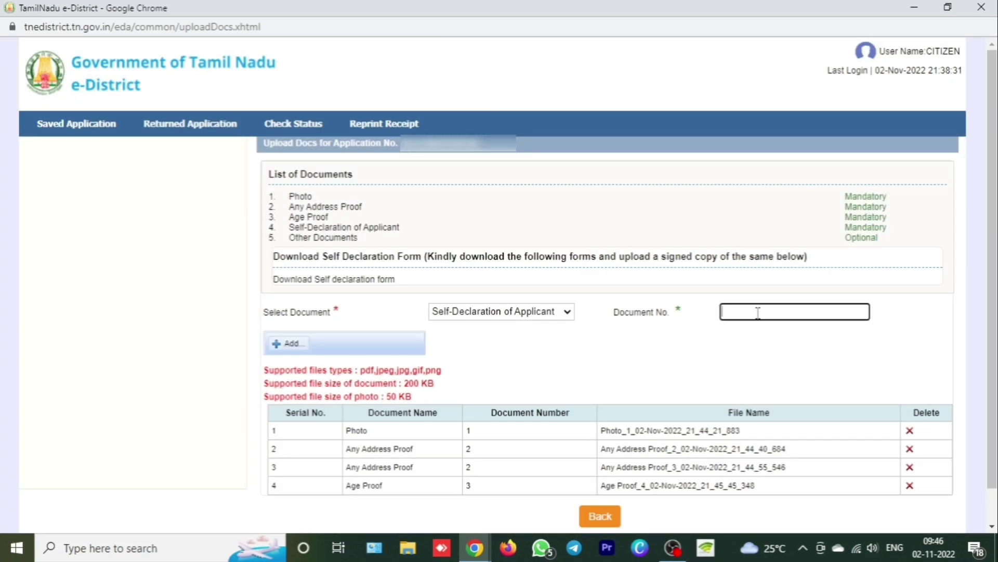
click(645, 369)
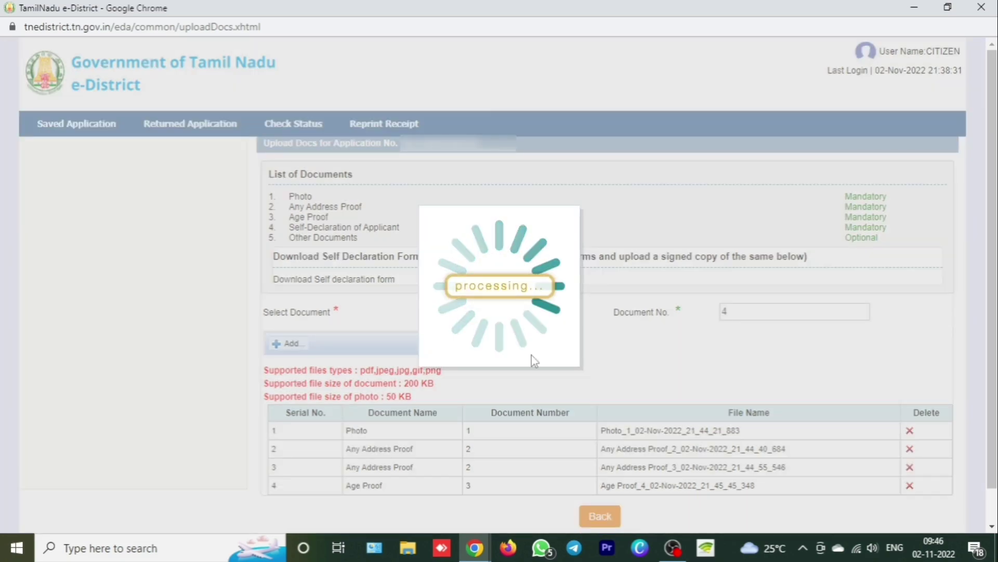
click(337, 284)
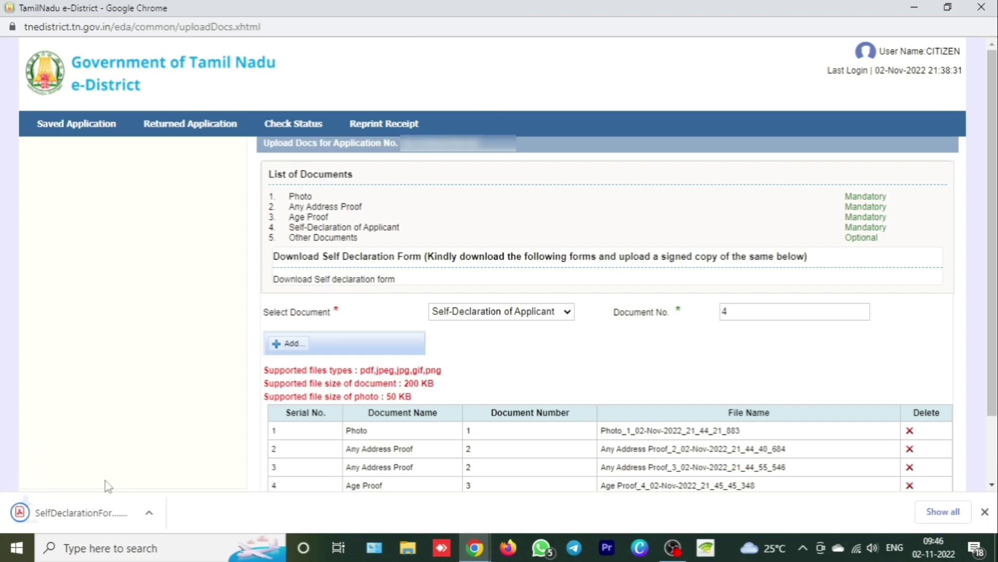
click(157, 515)
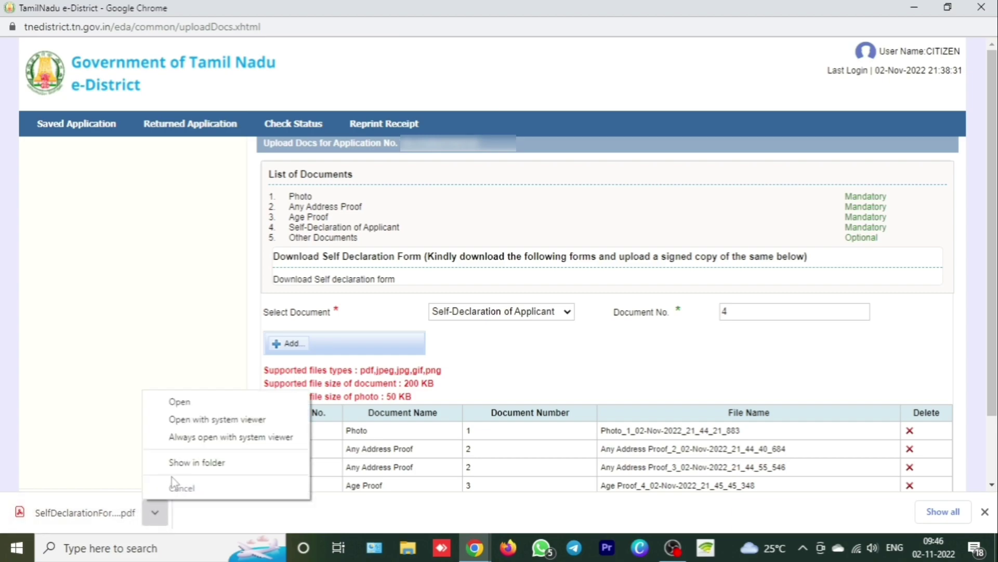
click(182, 462)
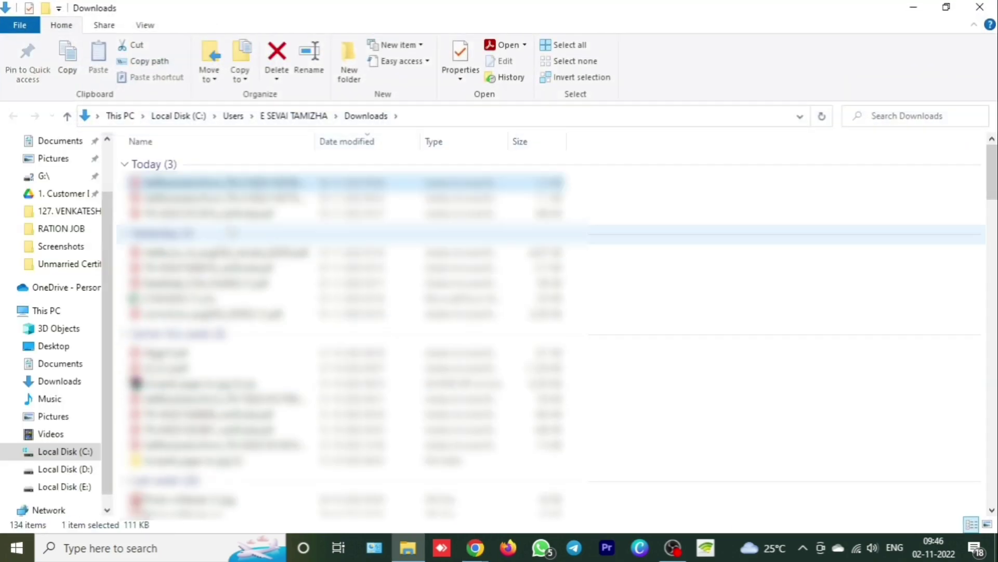
Open the self-declaration PDF in Acrobat and activate Fill & Sign near the signature line.
key(Return)
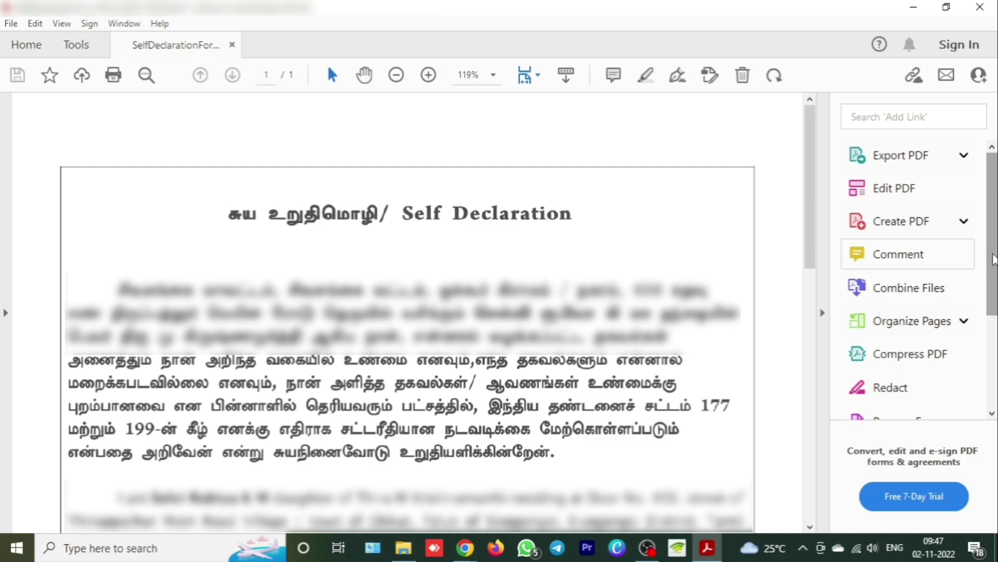
scroll(993, 258, down, 3)
scroll(546, 361, down, 5)
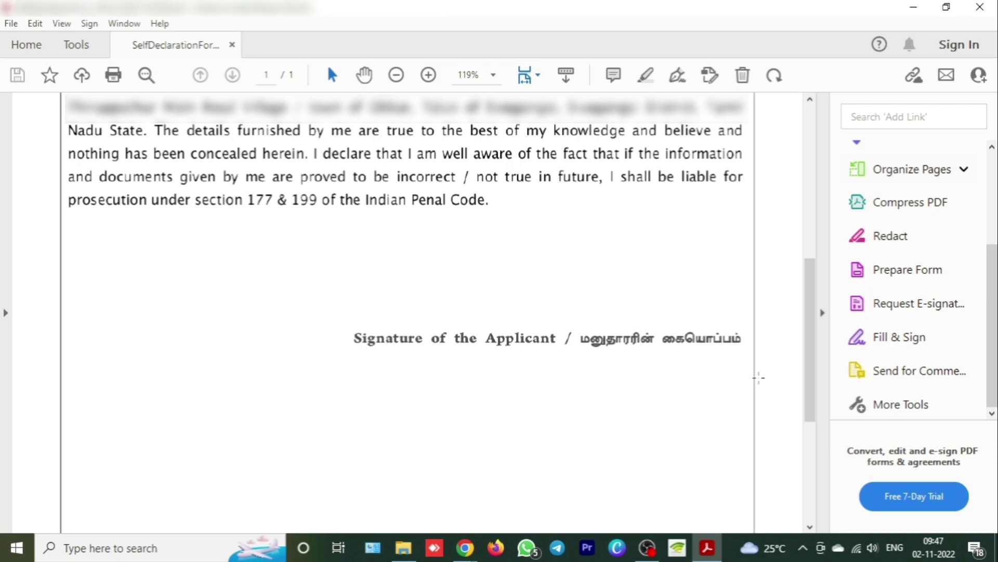
click(895, 339)
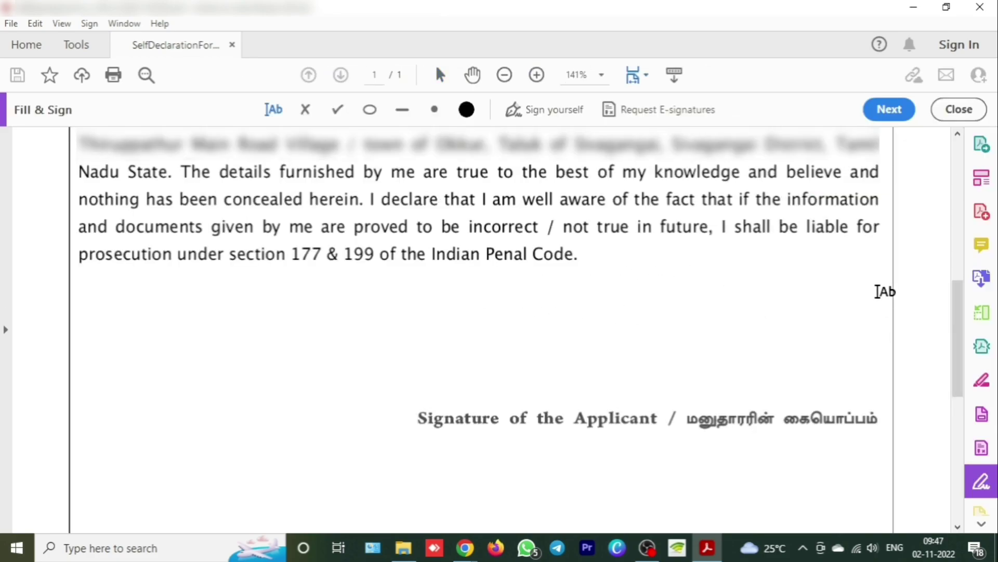
Draw a signature and place it above 'Signature of the Applicant'.
click(557, 113)
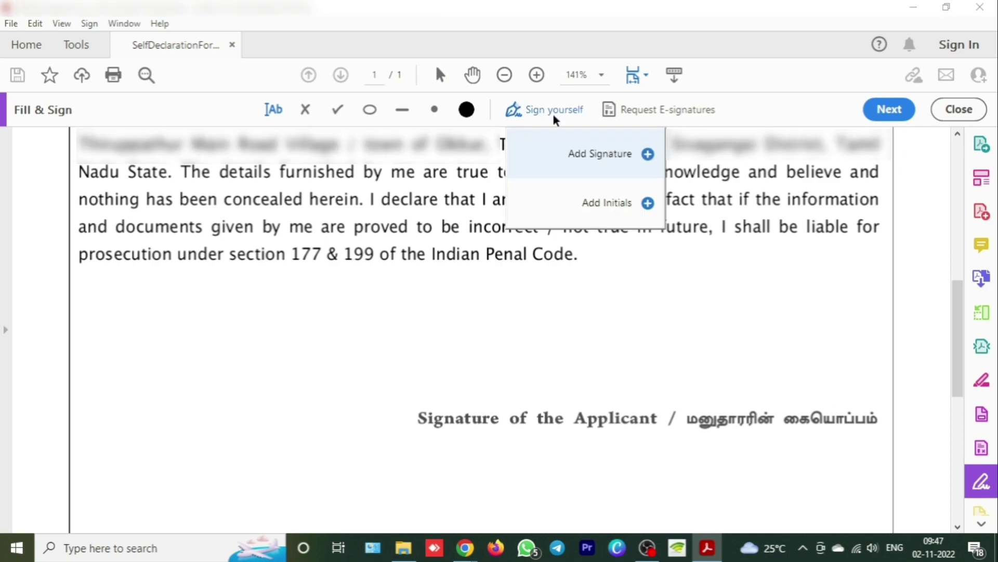
click(601, 164)
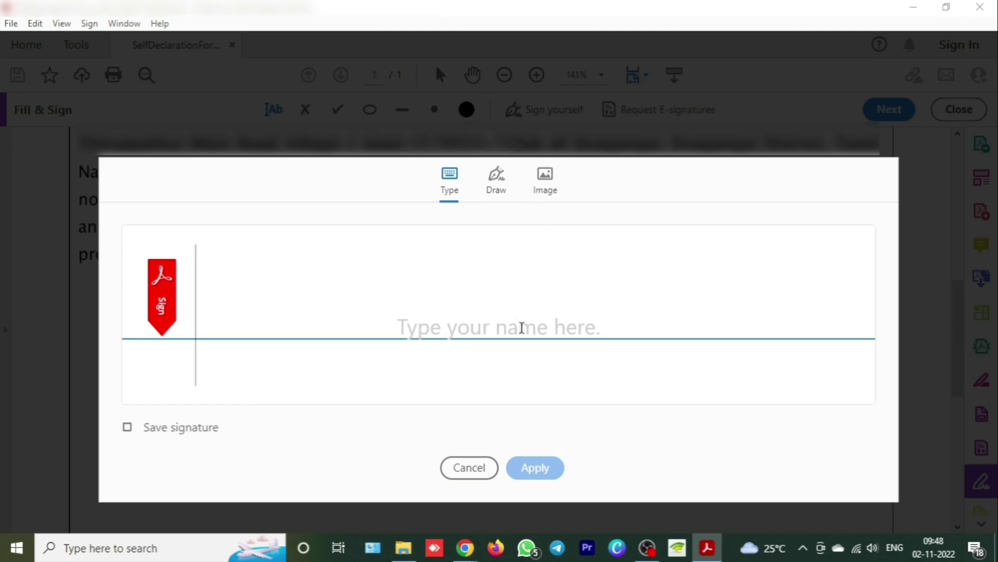
click(497, 180)
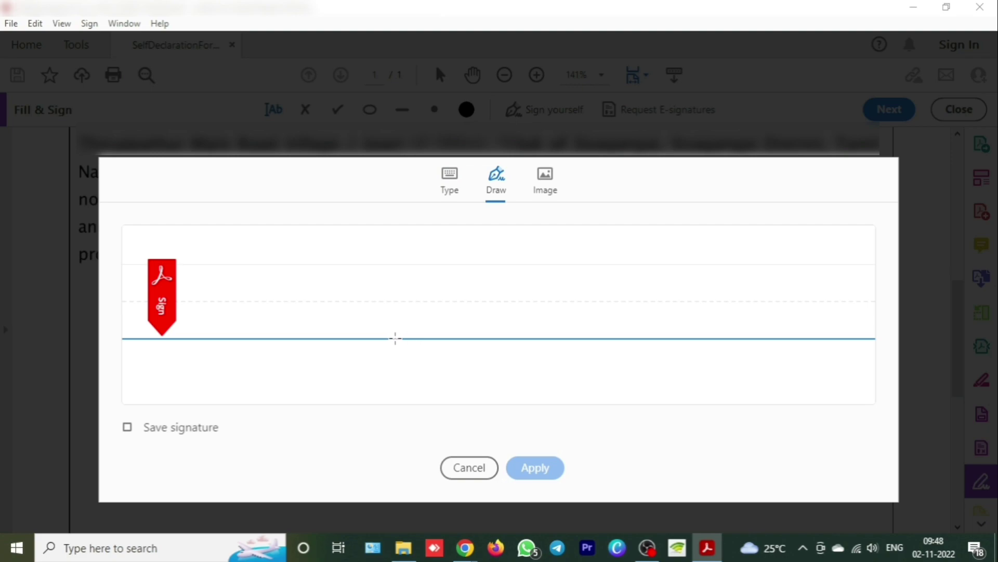
mouse_move(368, 335)
mouse_down()
mouse_move(472, 289)
mouse_move(602, 285)
mouse_up()
click(546, 475)
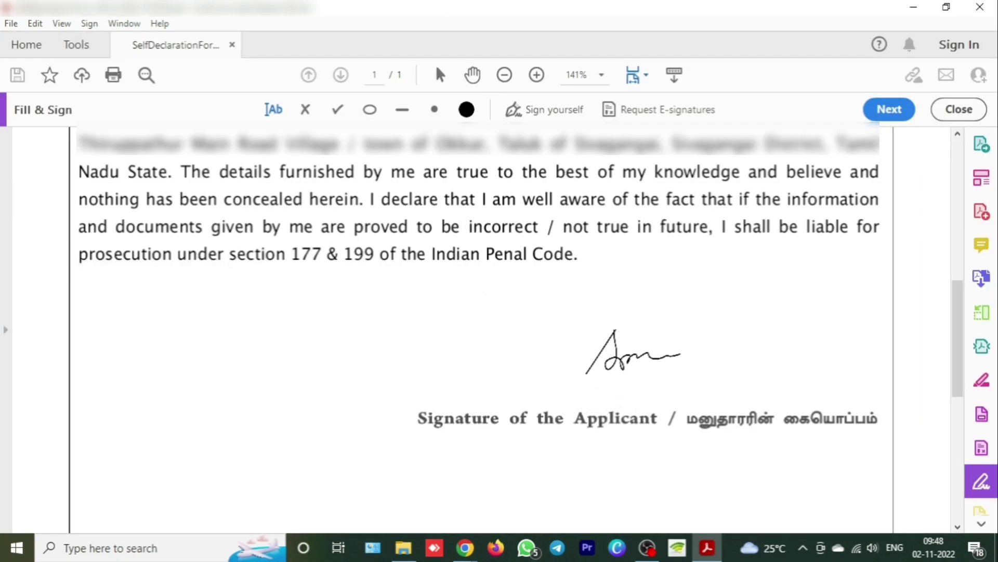
click(632, 364)
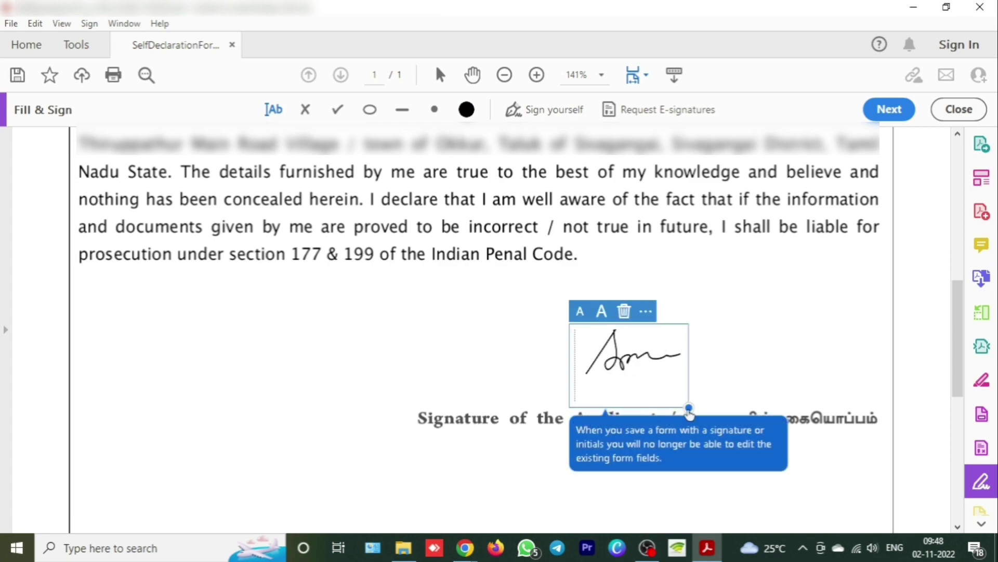
click(520, 458)
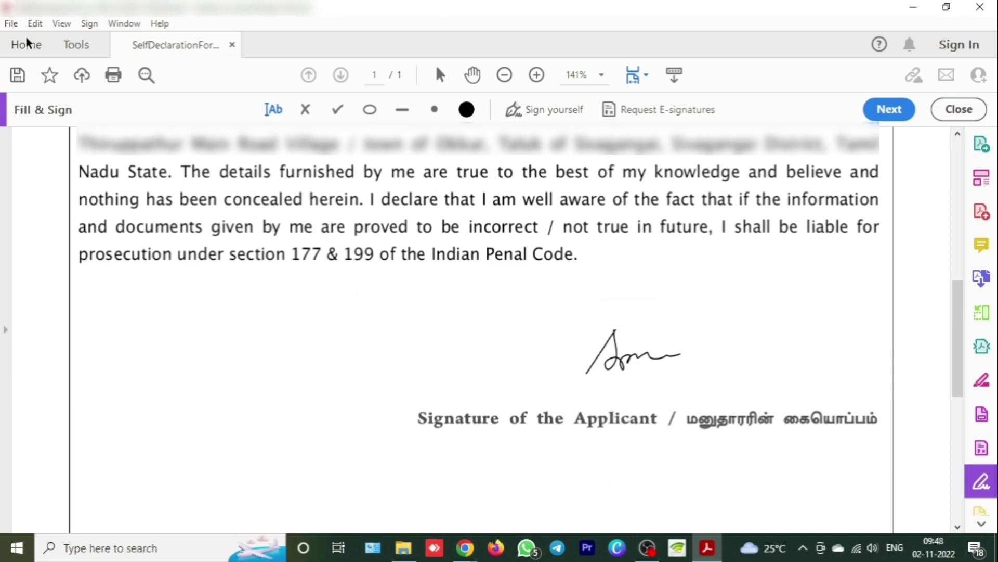
Save a copy of the signed form to the Downloads folder.
click(11, 24)
click(69, 147)
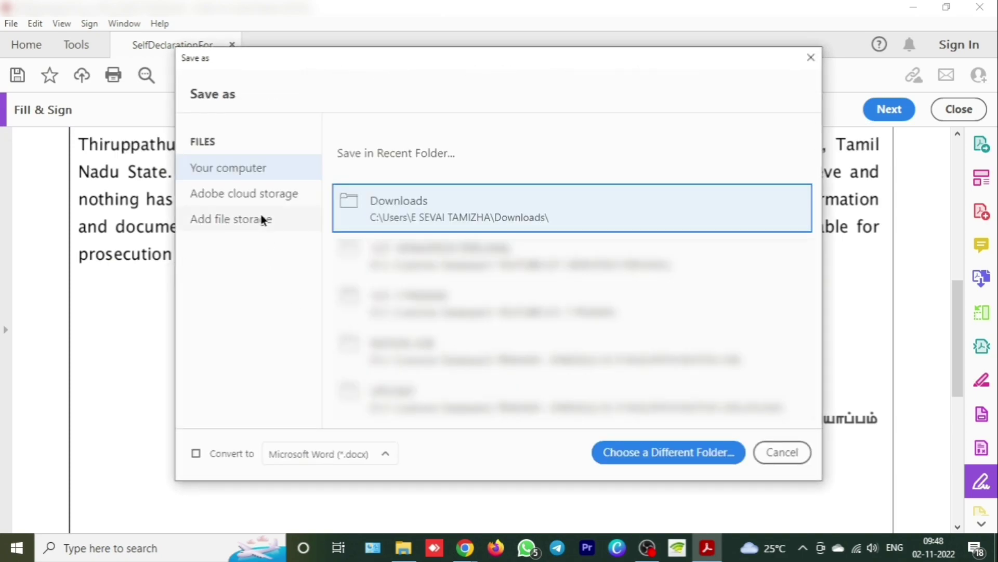
click(477, 221)
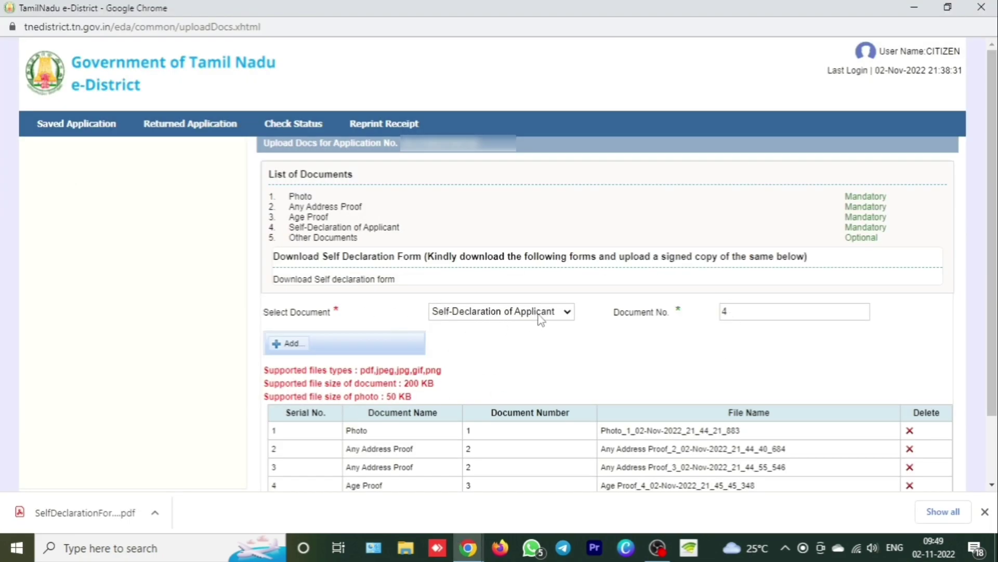
Upload the SelfDeclarationForm PDF as the fifth document in the uploaded list.
click(295, 347)
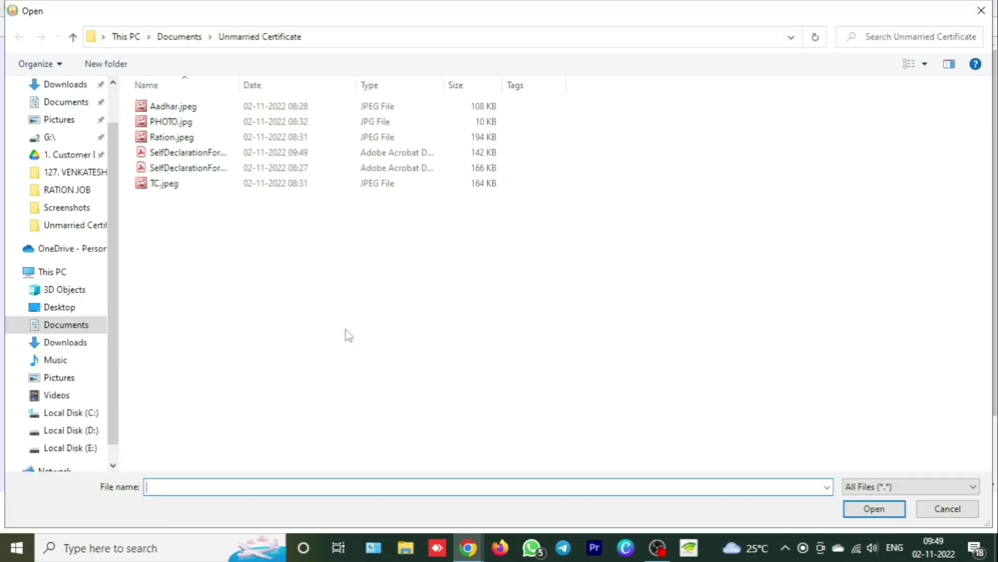
click(218, 169)
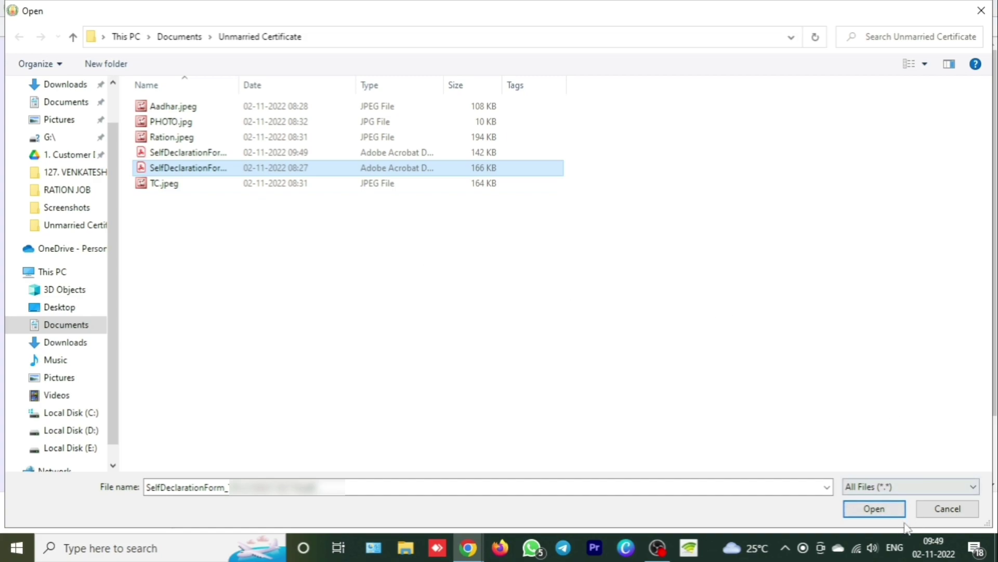
click(874, 508)
click(358, 347)
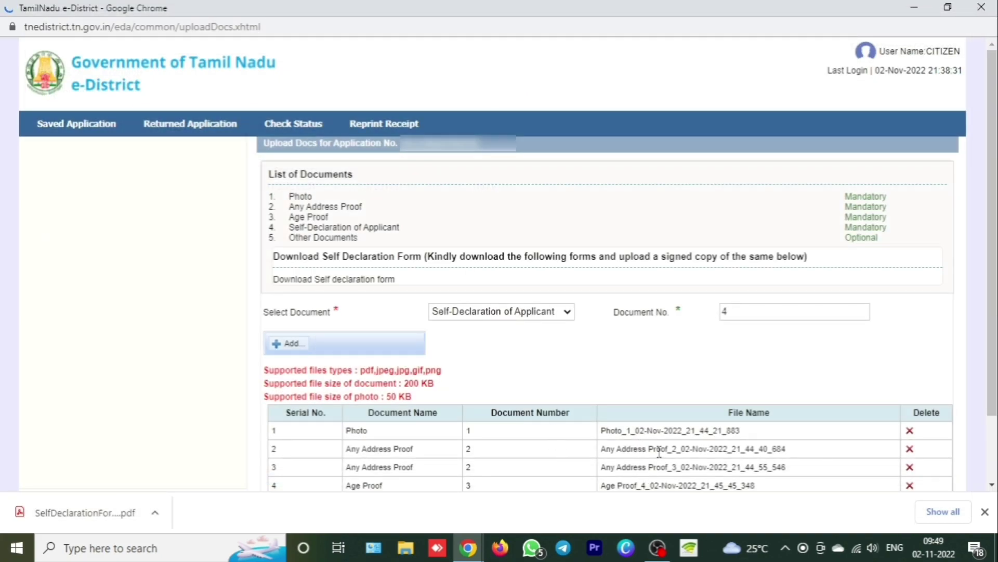
click(985, 512)
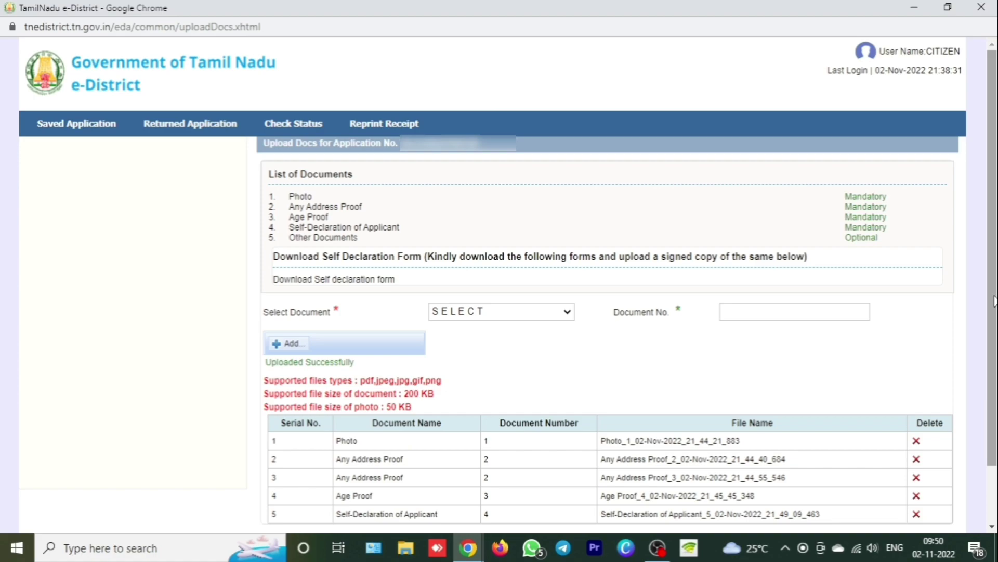
scroll(994, 300, down, 2)
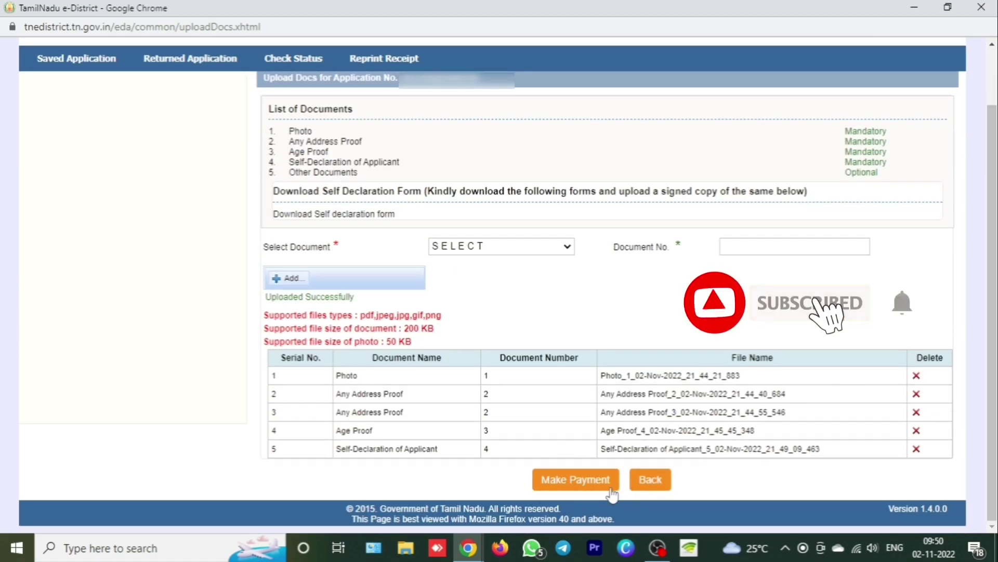
Agree to the terms and conditions and proceed to pay the ₹60 REV-120 fee.
click(583, 488)
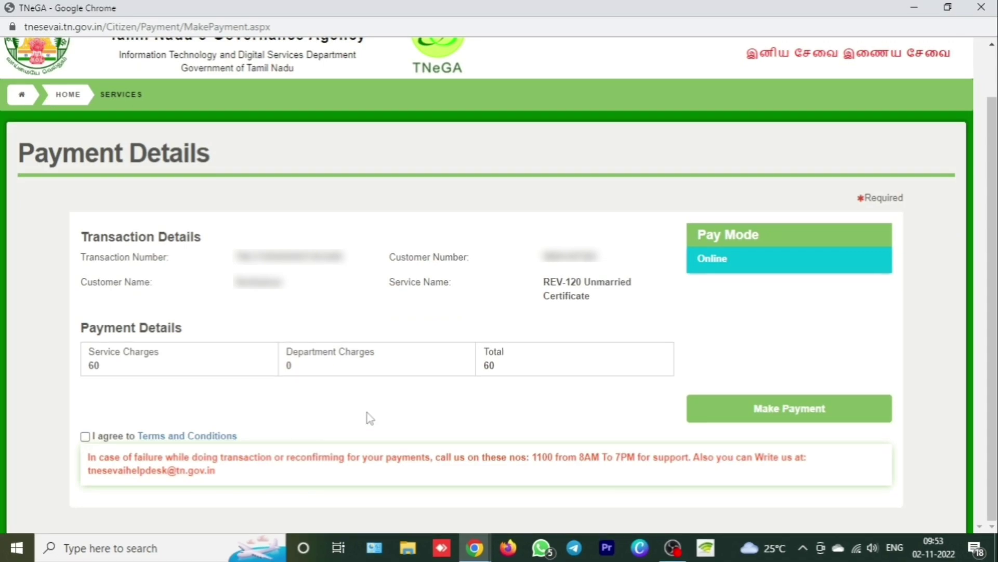
click(85, 437)
click(798, 416)
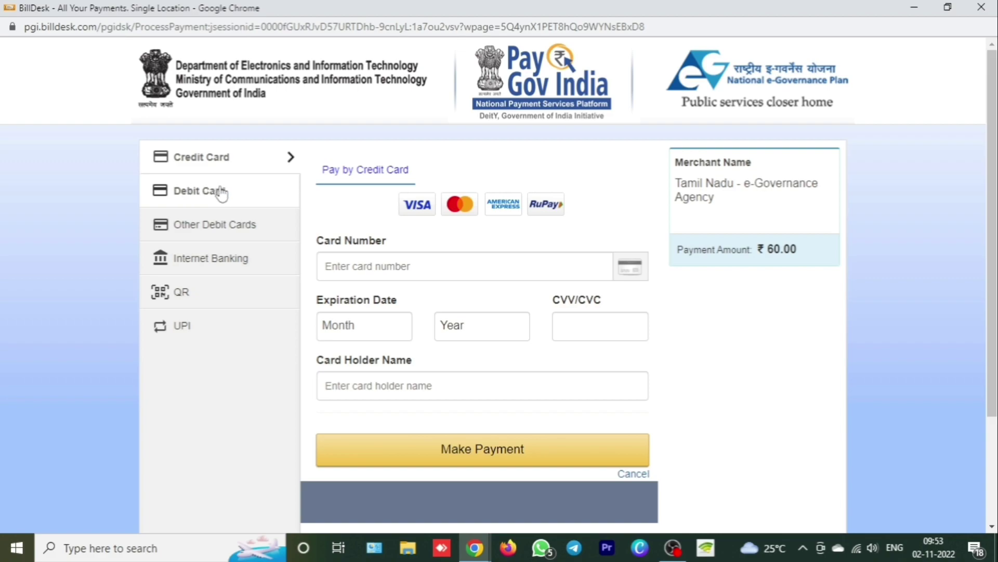
Pay the ₹60.00 fee with a BHIM UPI QR code.
click(234, 305)
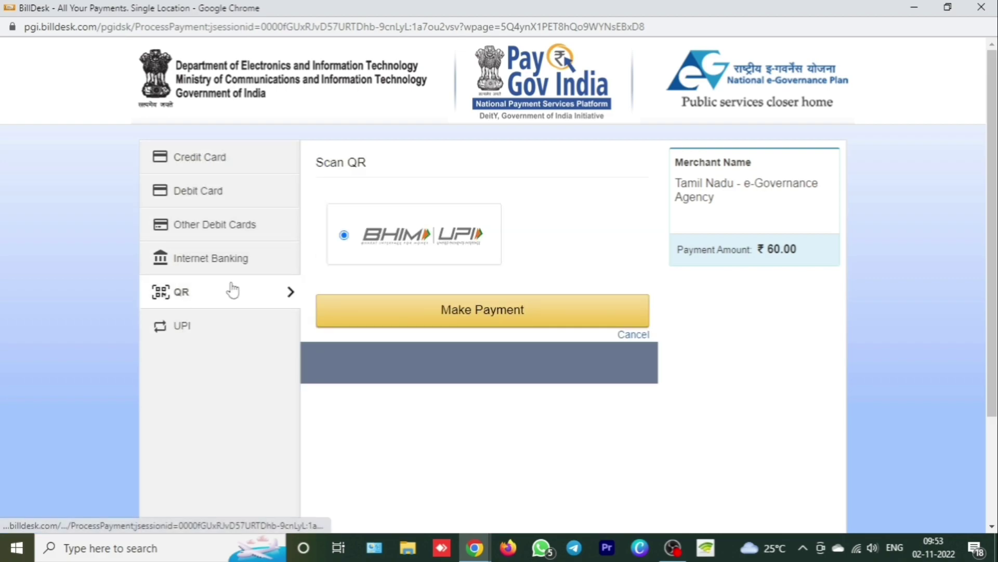
click(497, 314)
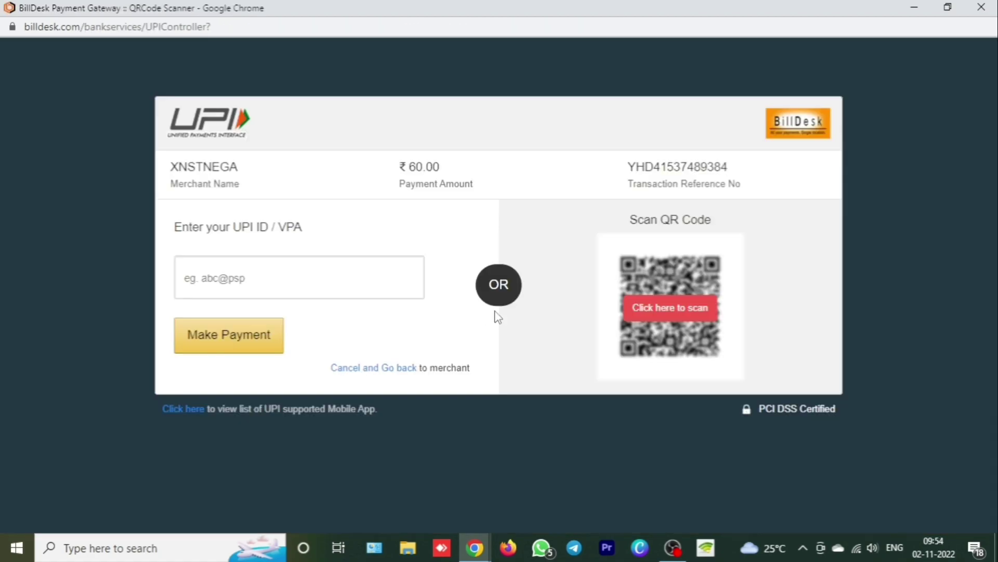
click(662, 315)
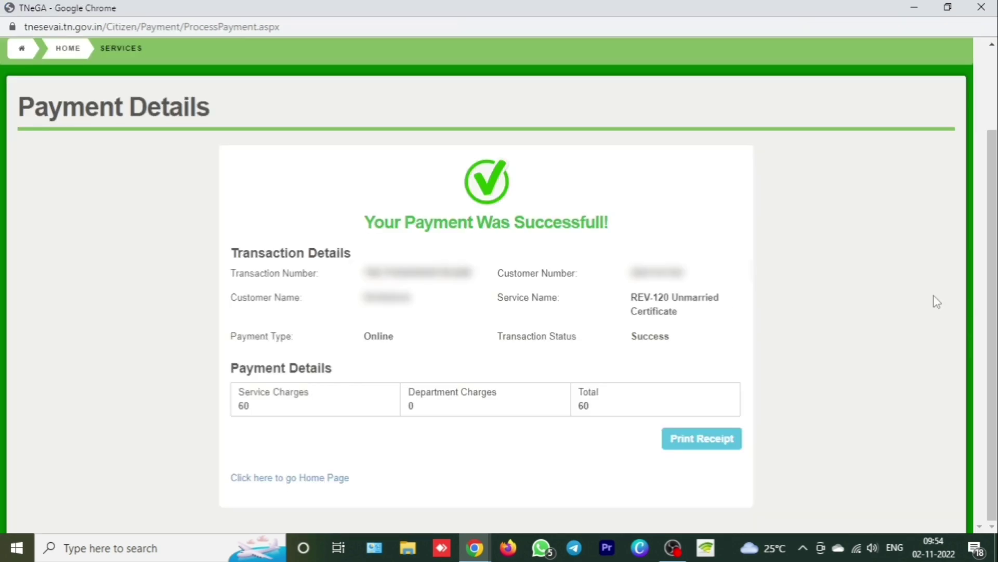
Open the ₹60.00 payment receipt PDF and save a copy.
click(710, 447)
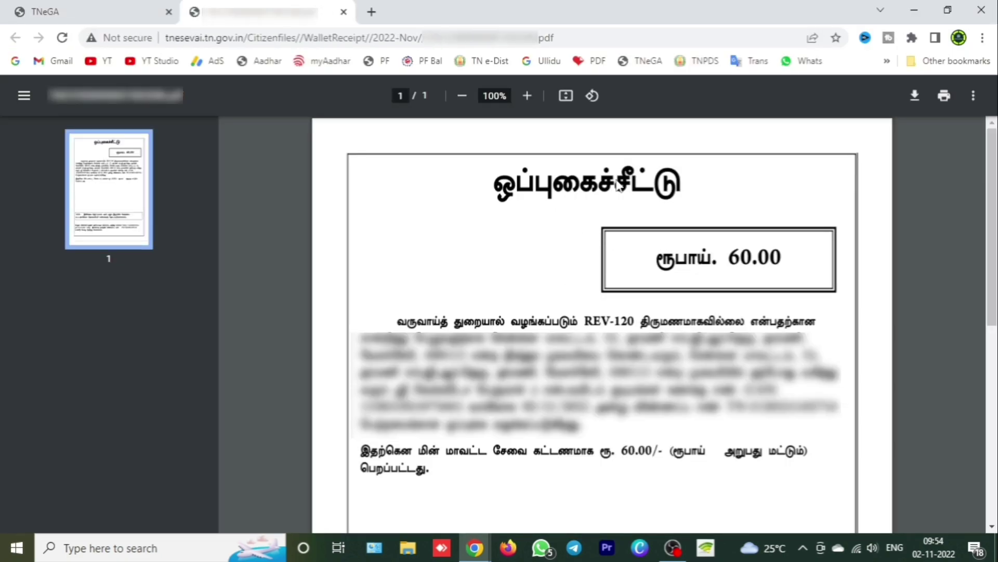
click(917, 103)
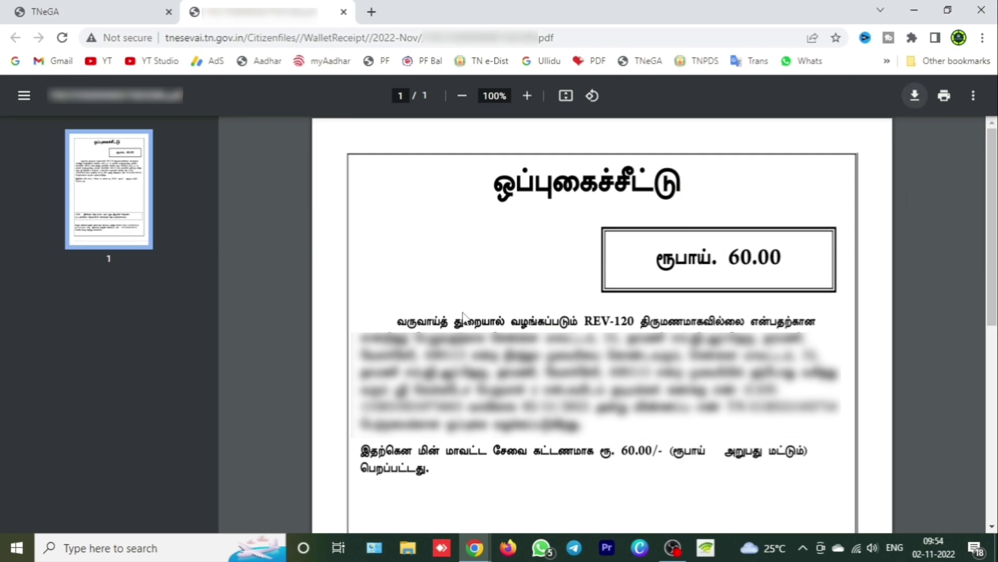
key(Return)
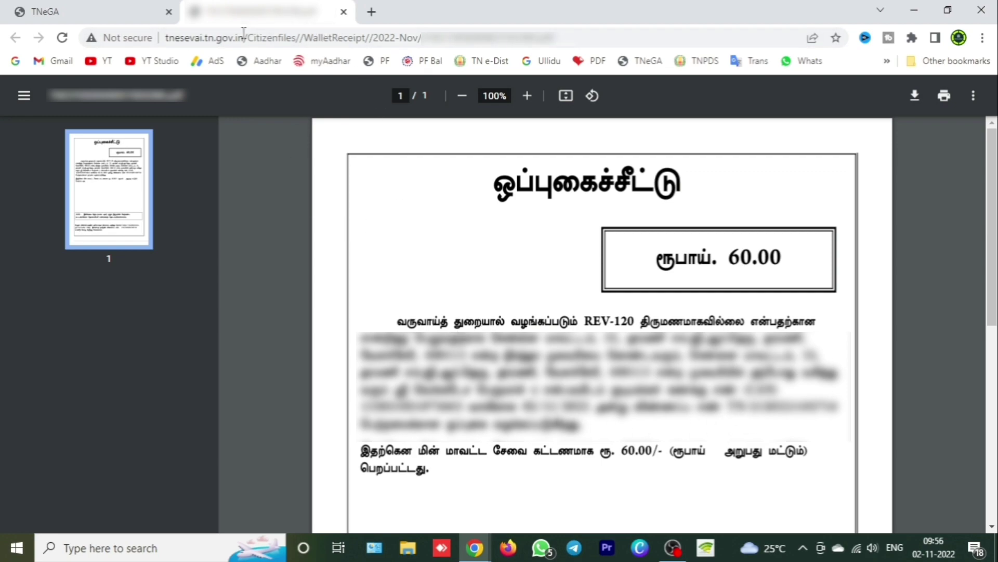
In a new tab, search Google for 'tnedistrict' and open tnedistrict.tn.gov.in.
click(371, 13)
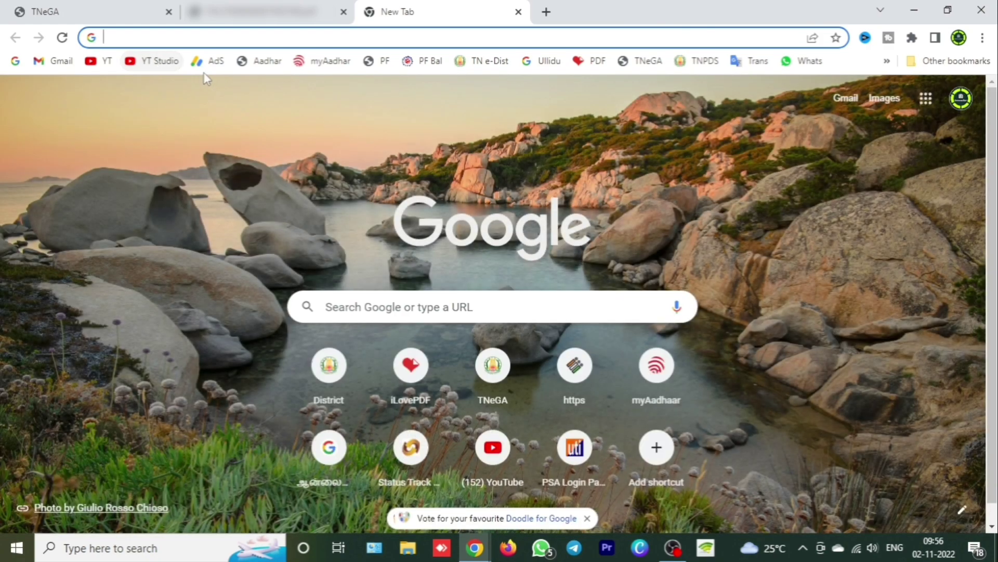
click(15, 61)
text(TNEDI)
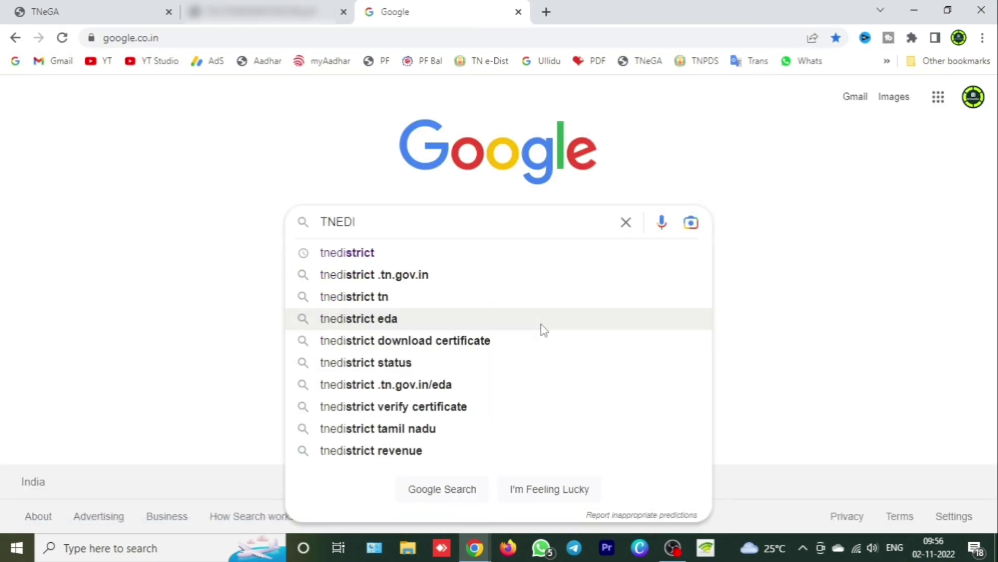
click(405, 255)
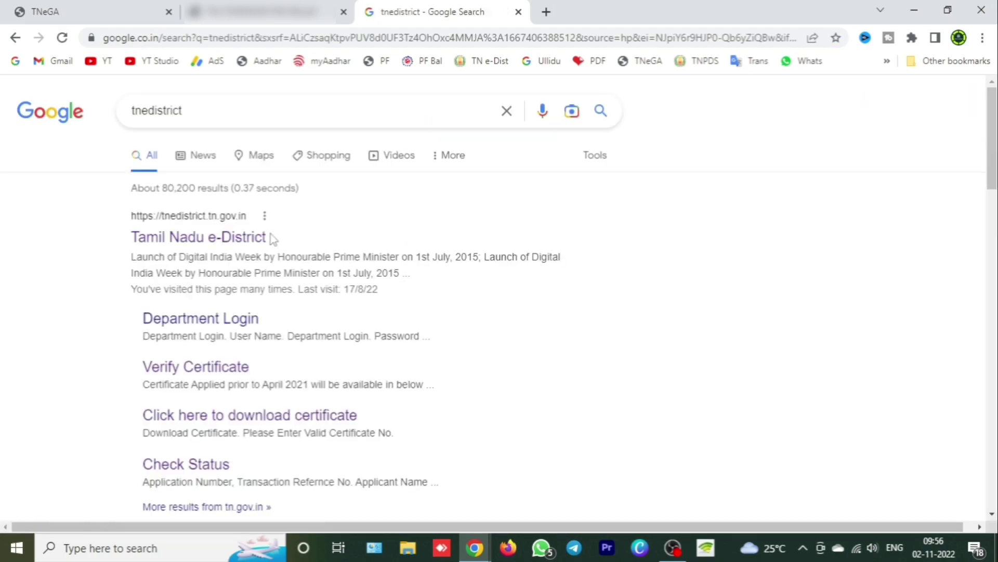
click(237, 240)
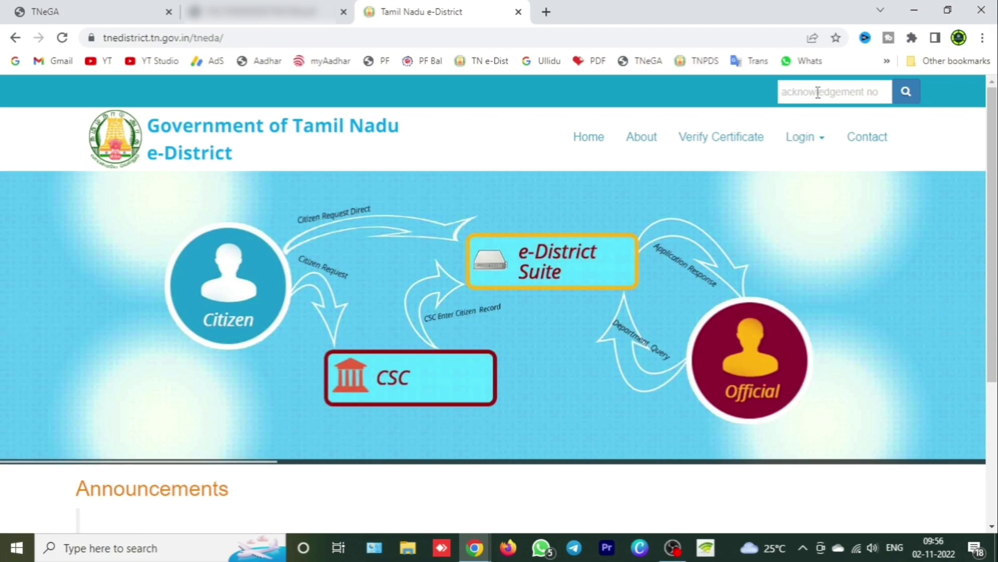
Check status by pasted acknowledgement number, showing the REV-120 application as Submitted.
click(801, 93)
key(ctrl+v)
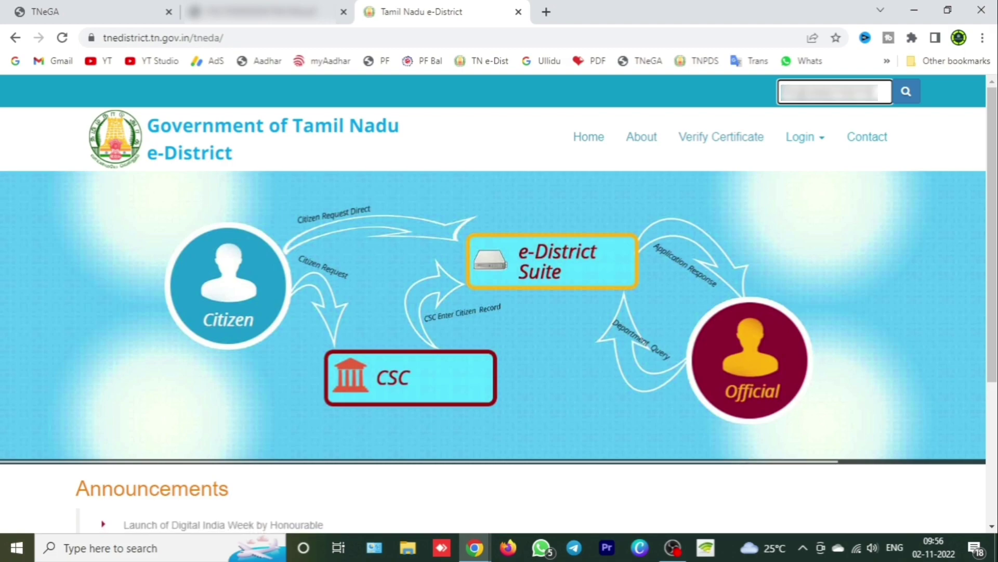
click(906, 91)
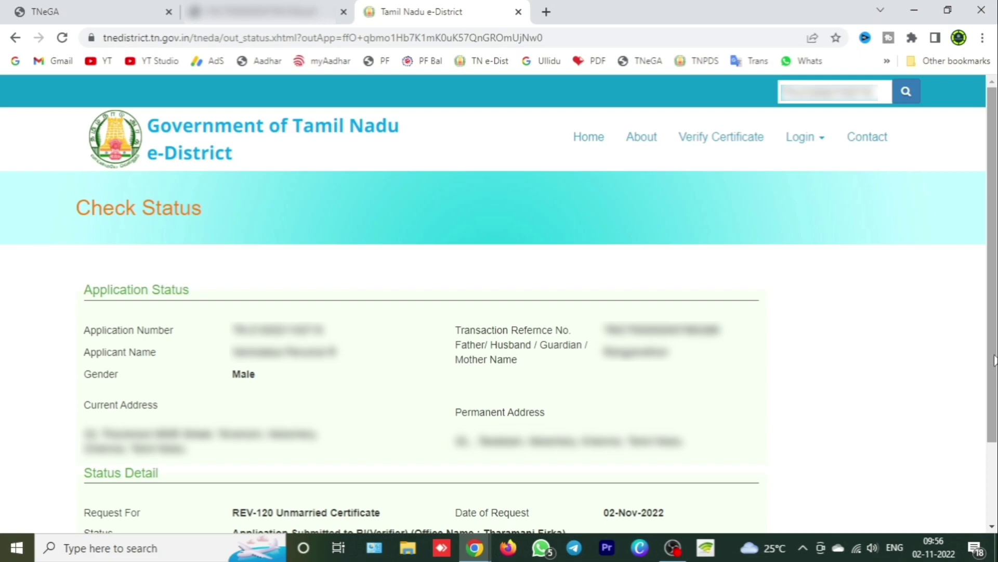
scroll(993, 358, down, 2)
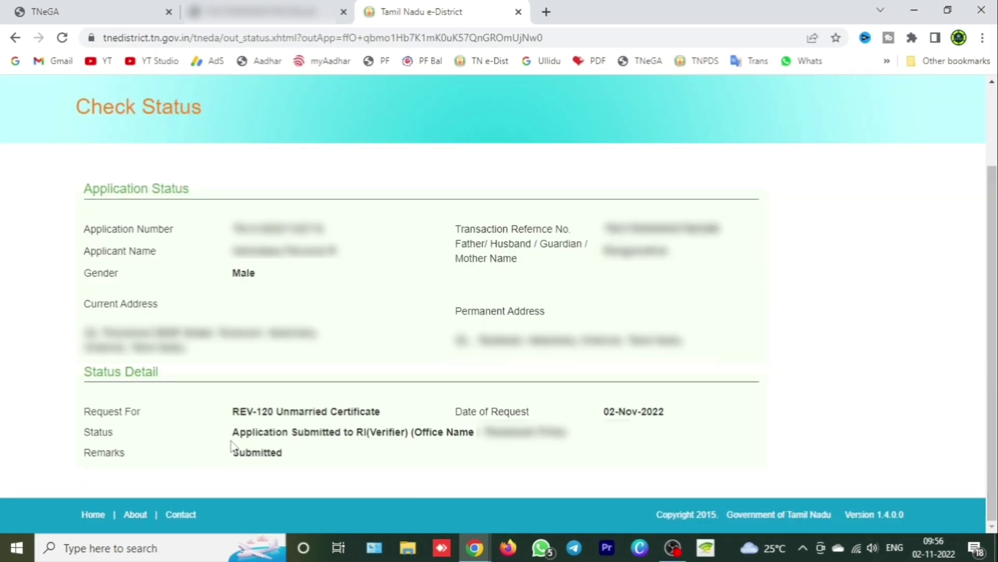